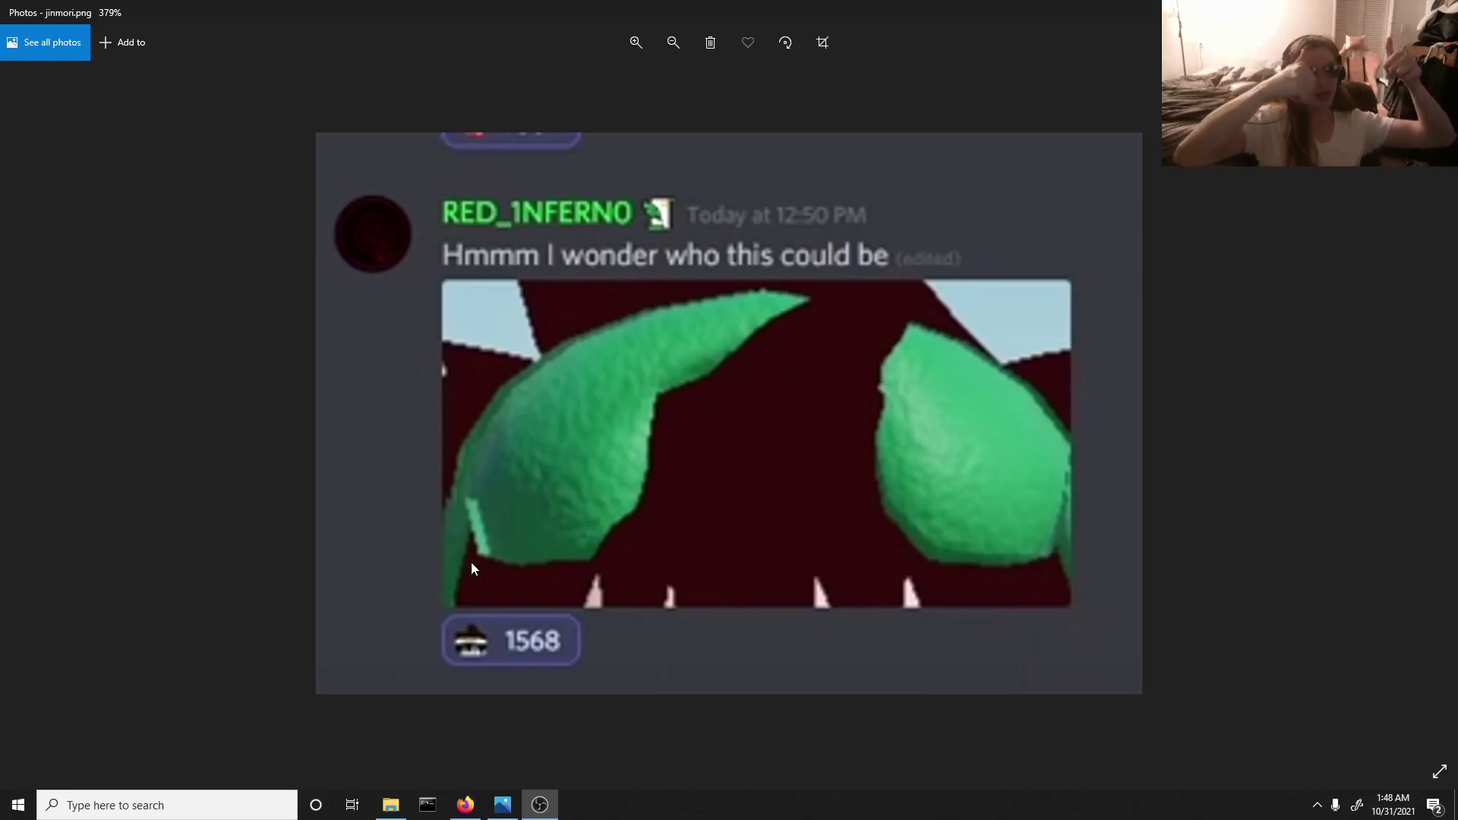
scroll(553, 593, up, 2)
scroll(554, 593, up, 1)
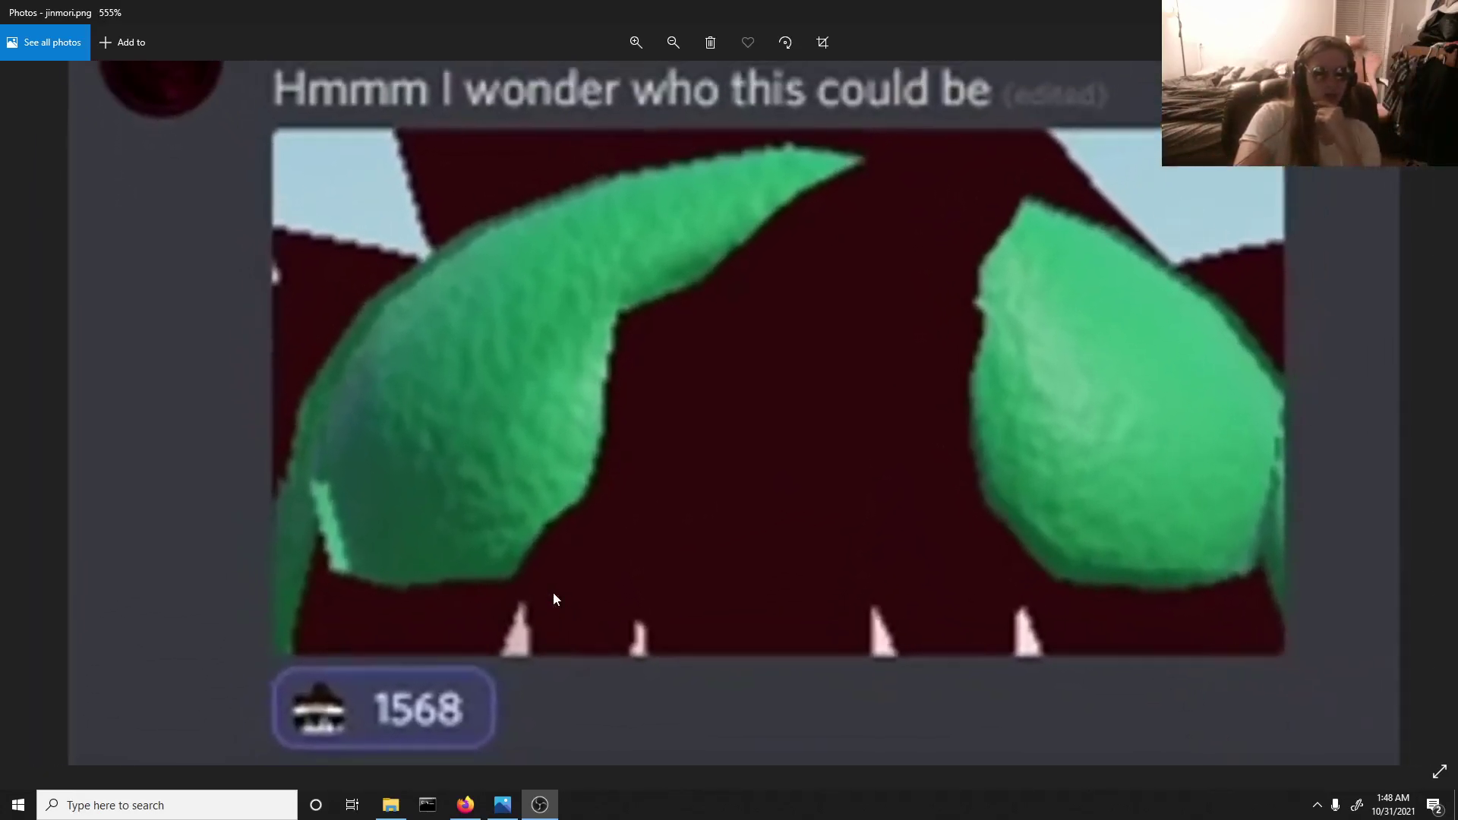
scroll(553, 592, down, 1)
scroll(552, 593, up, 1)
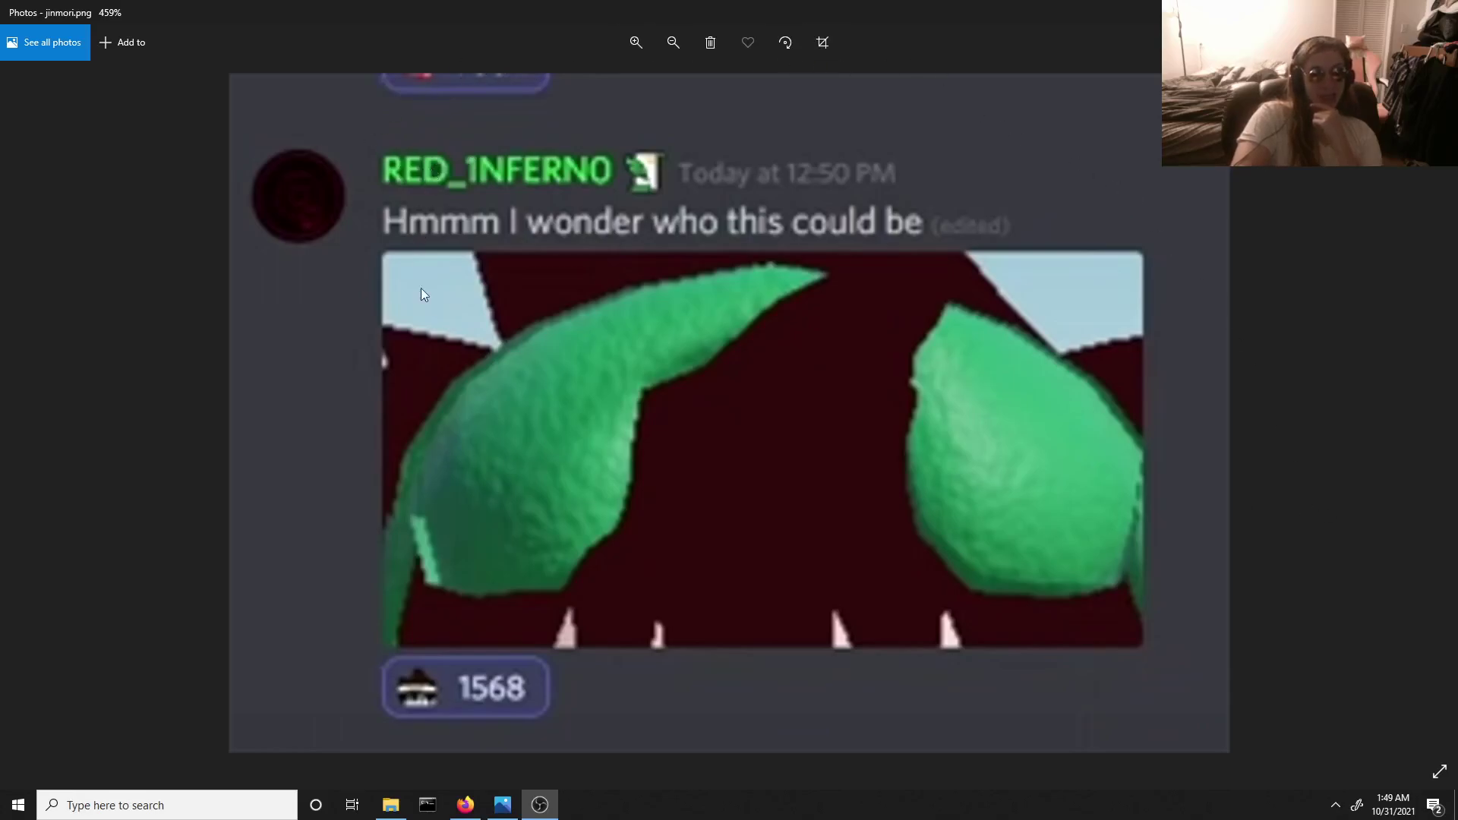
scroll(1145, 300, up, 1)
scroll(1142, 284, up, 1)
scroll(1134, 284, down, 2)
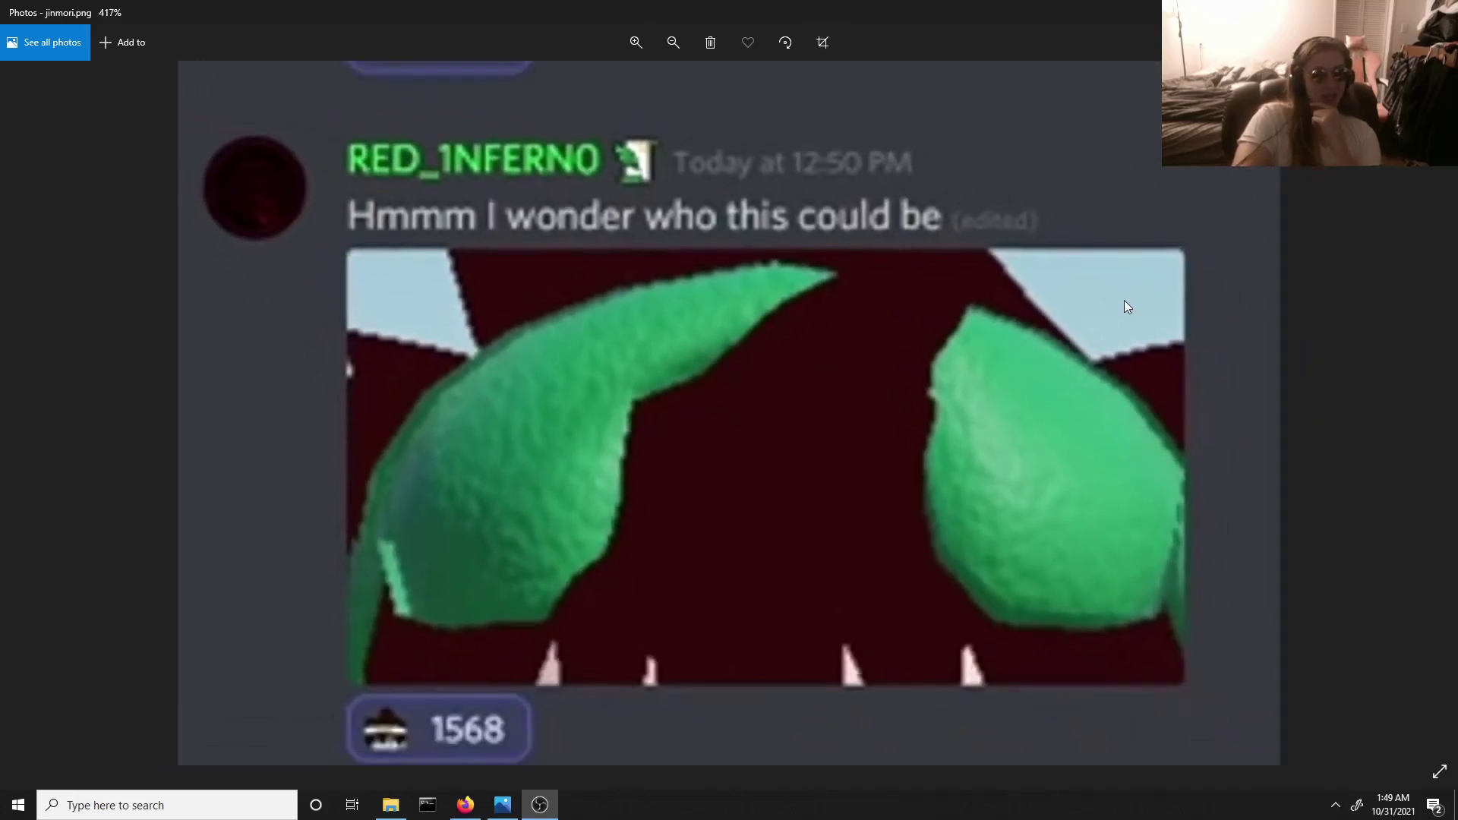
scroll(1125, 299, down, 1)
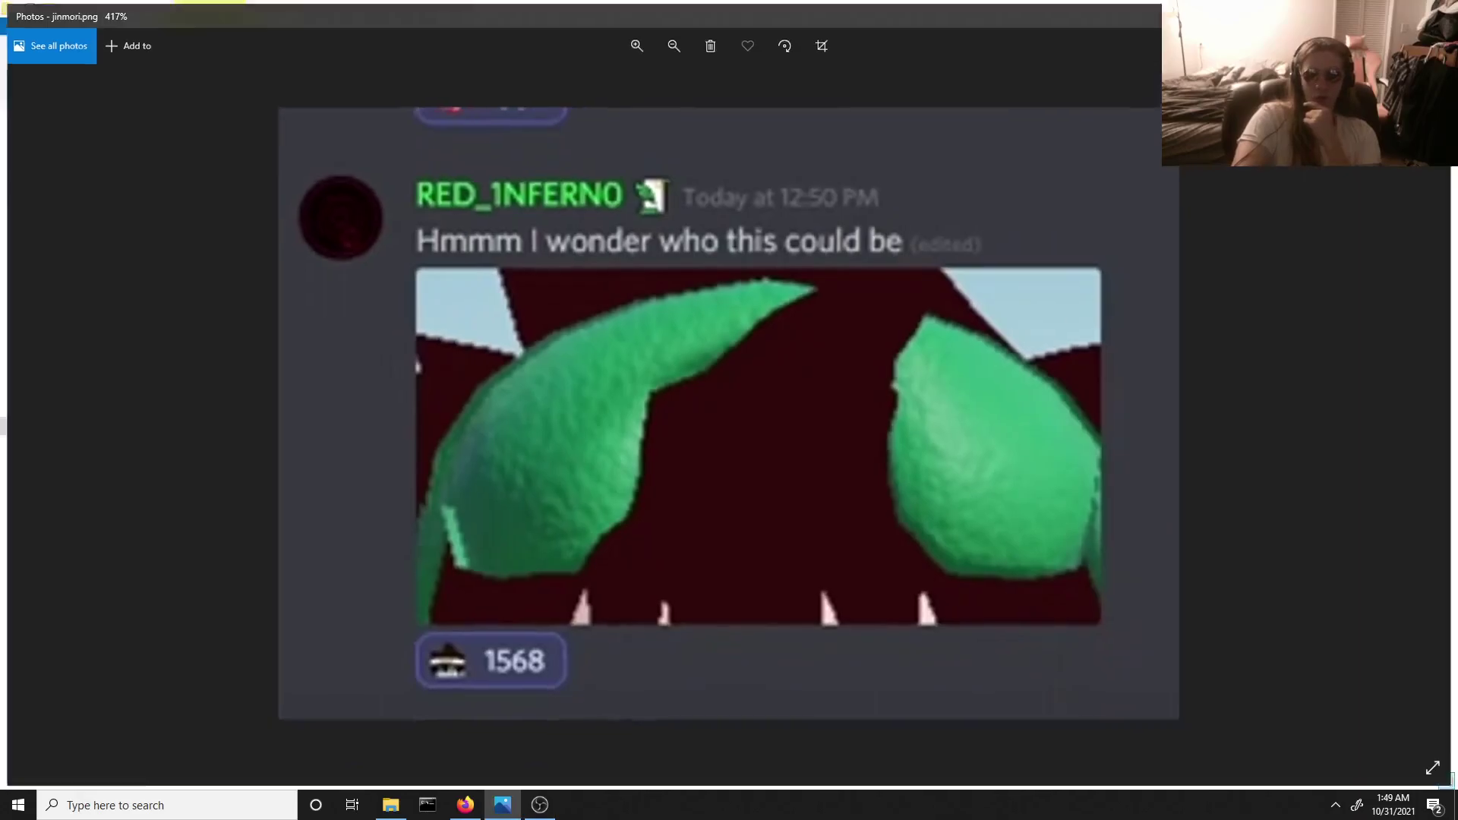
- View jinMoriOriginal.png in Photos, then open kaneki.png from the leaks folder
key(alt+F4)
double_click(338, 194)
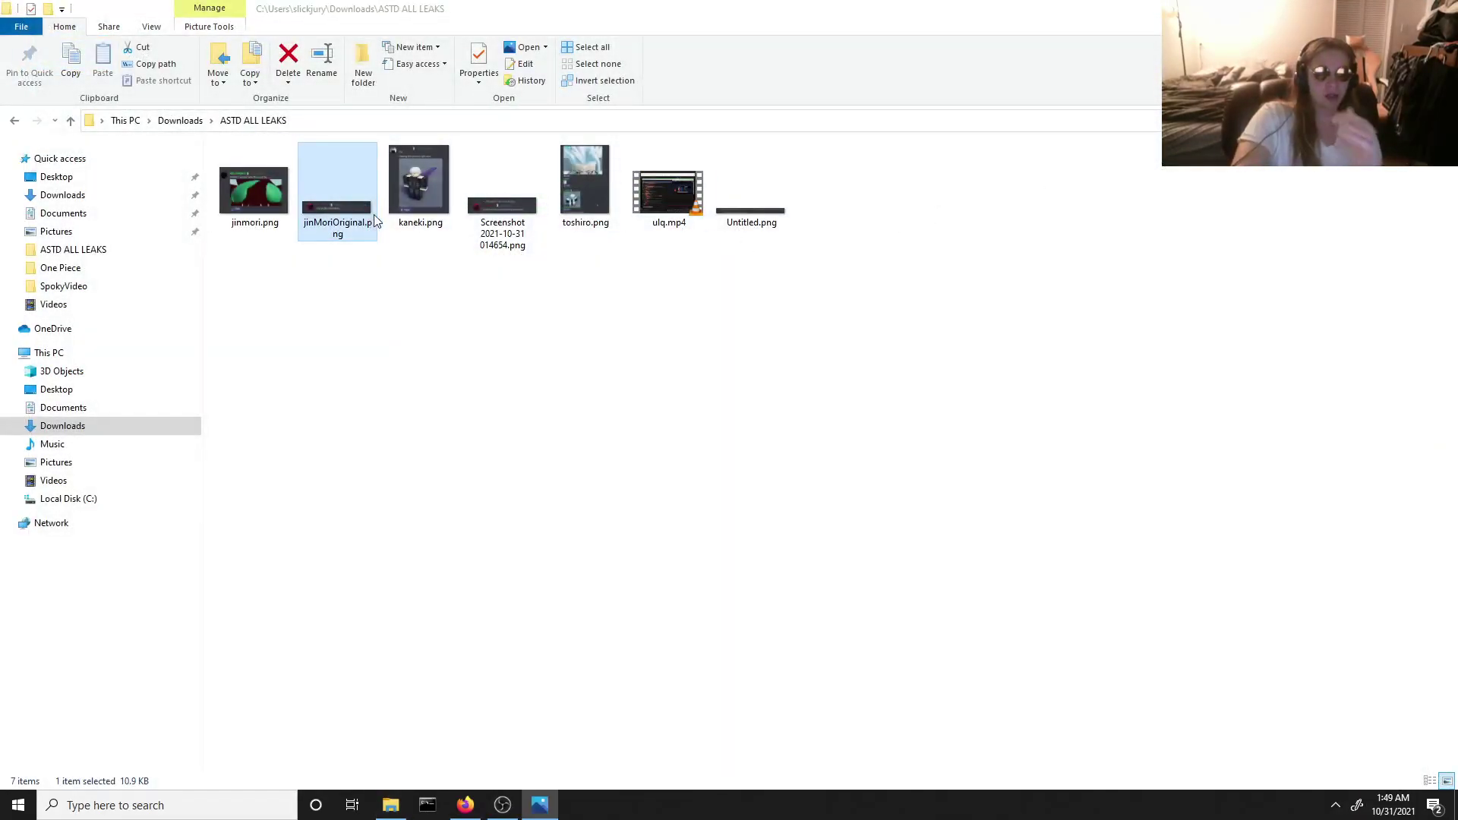
scroll(662, 429, up, 2)
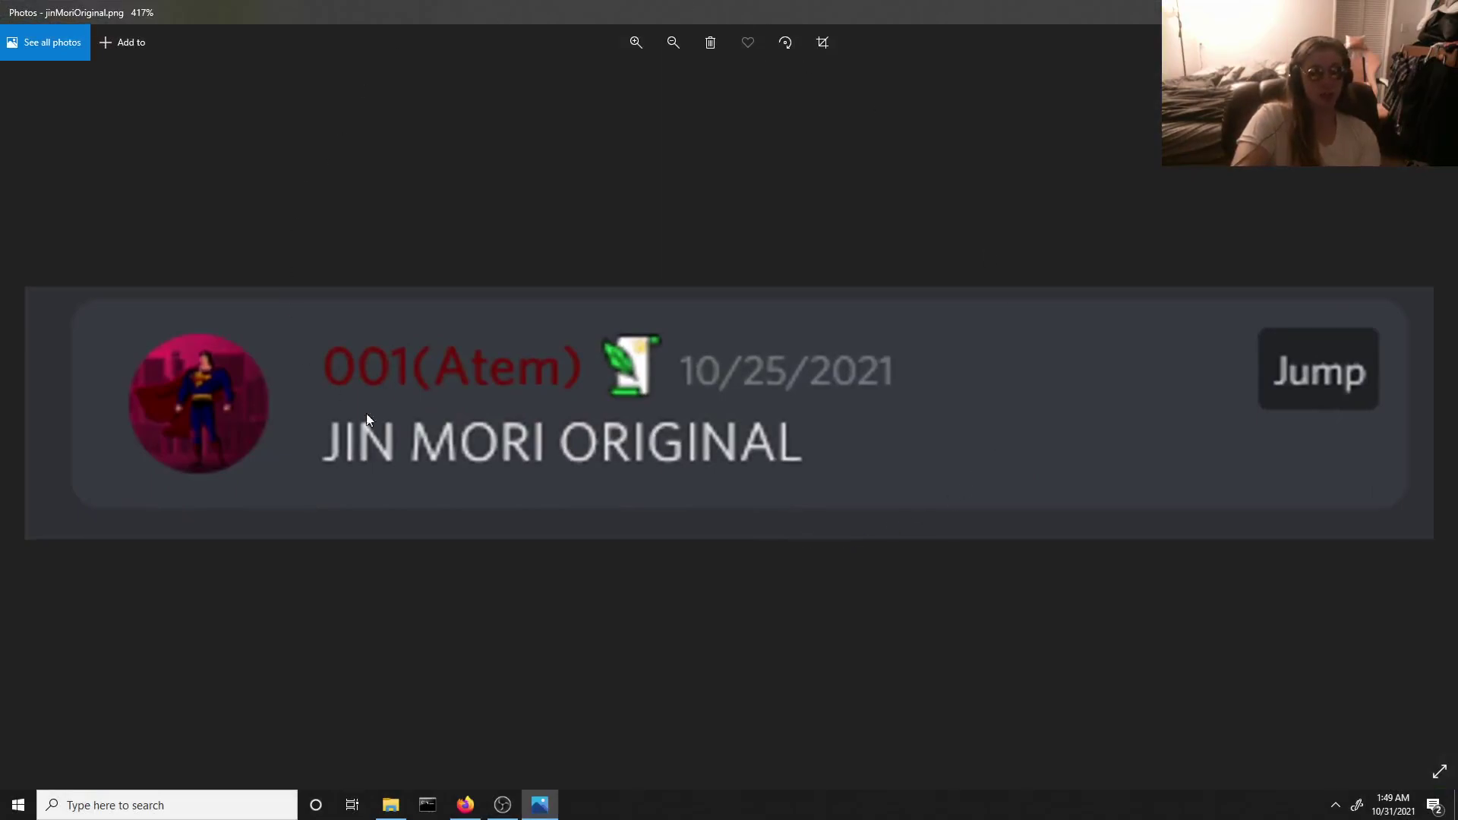
scroll(846, 458, down, 1)
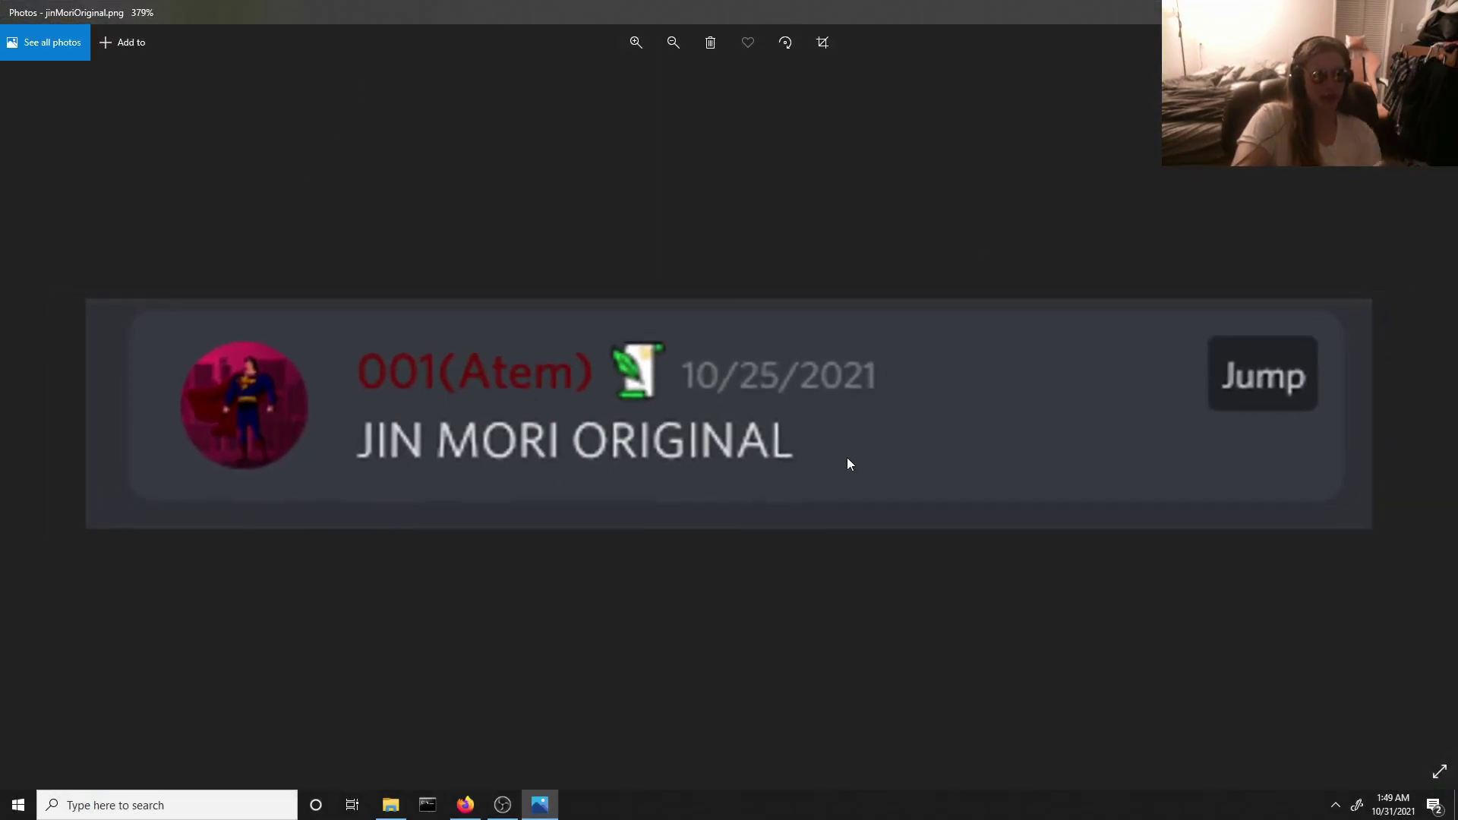
key(Escape)
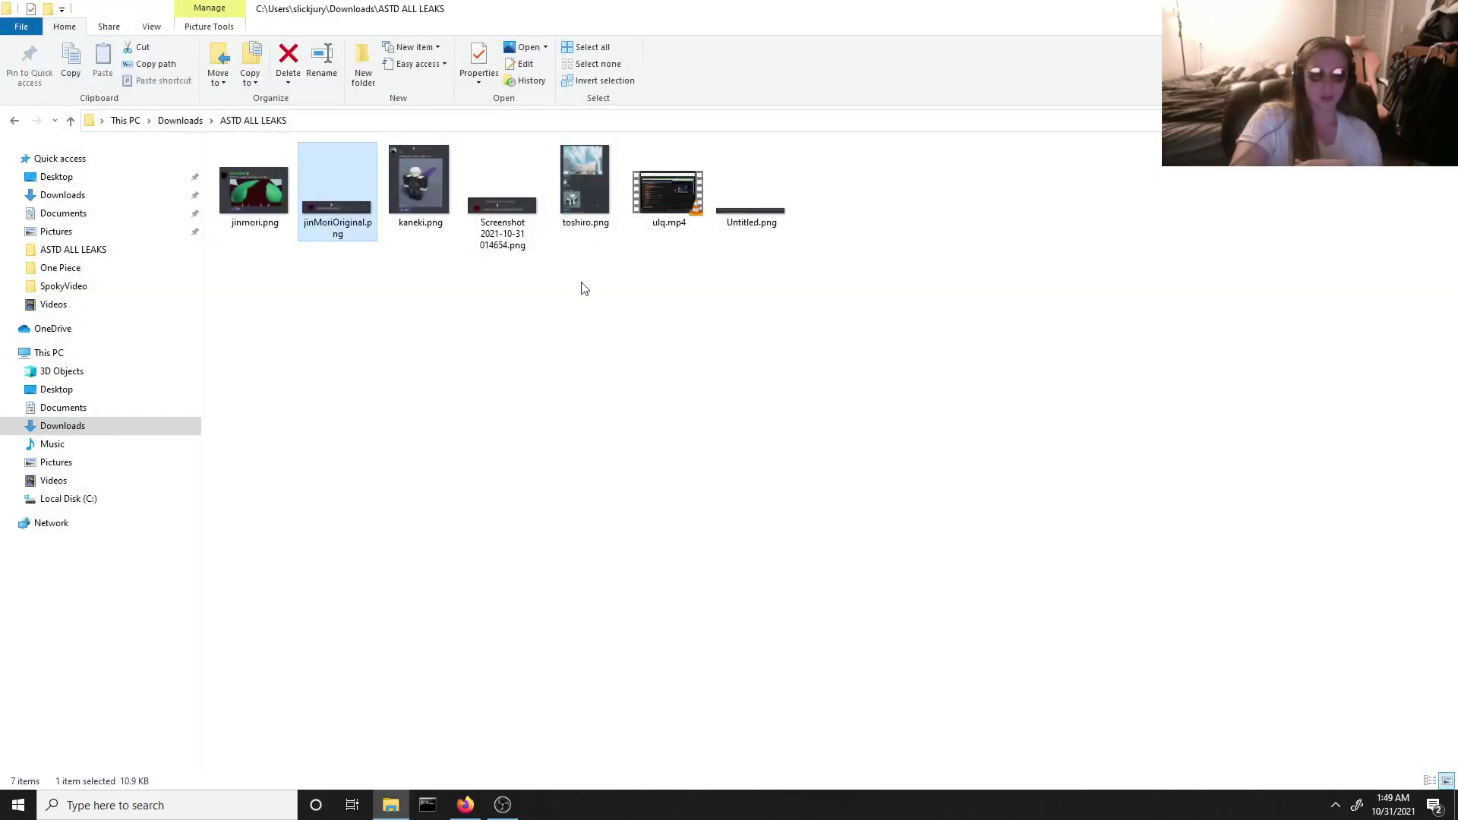
double_click(421, 182)
scroll(665, 328, up, 3)
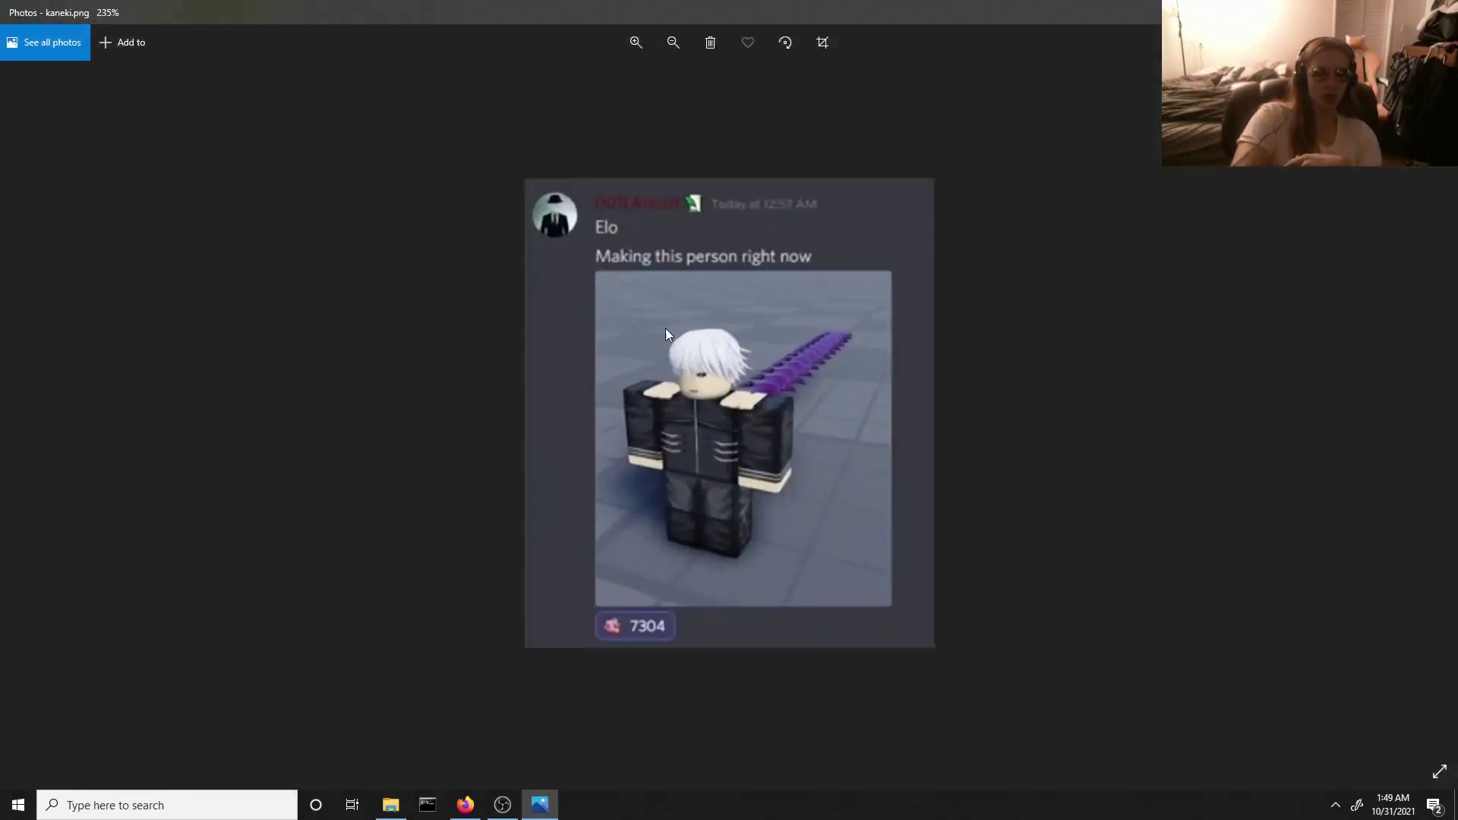
scroll(665, 330, up, 3)
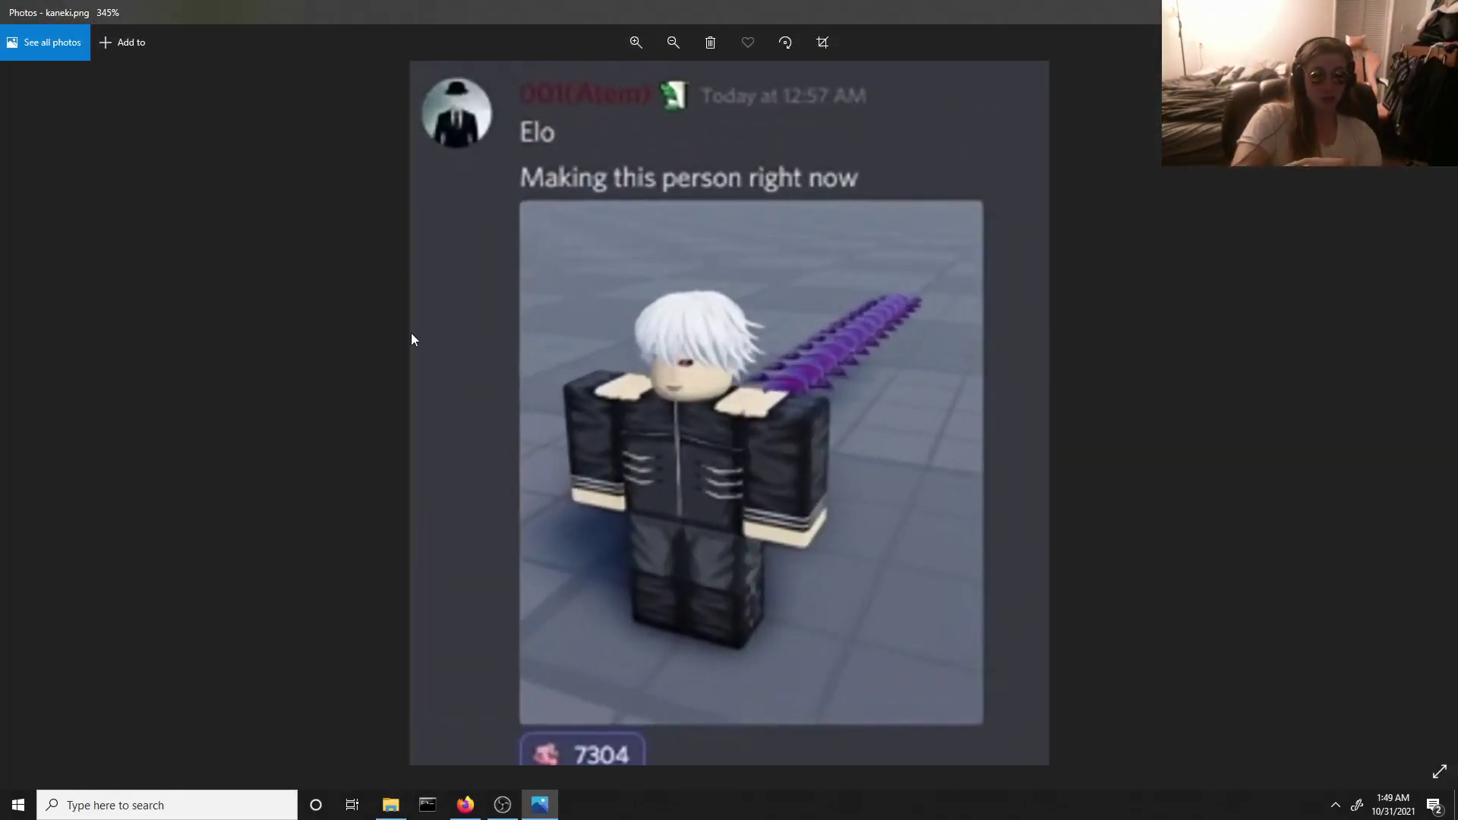
scroll(615, 345, up, 2)
scroll(634, 346, up, 2)
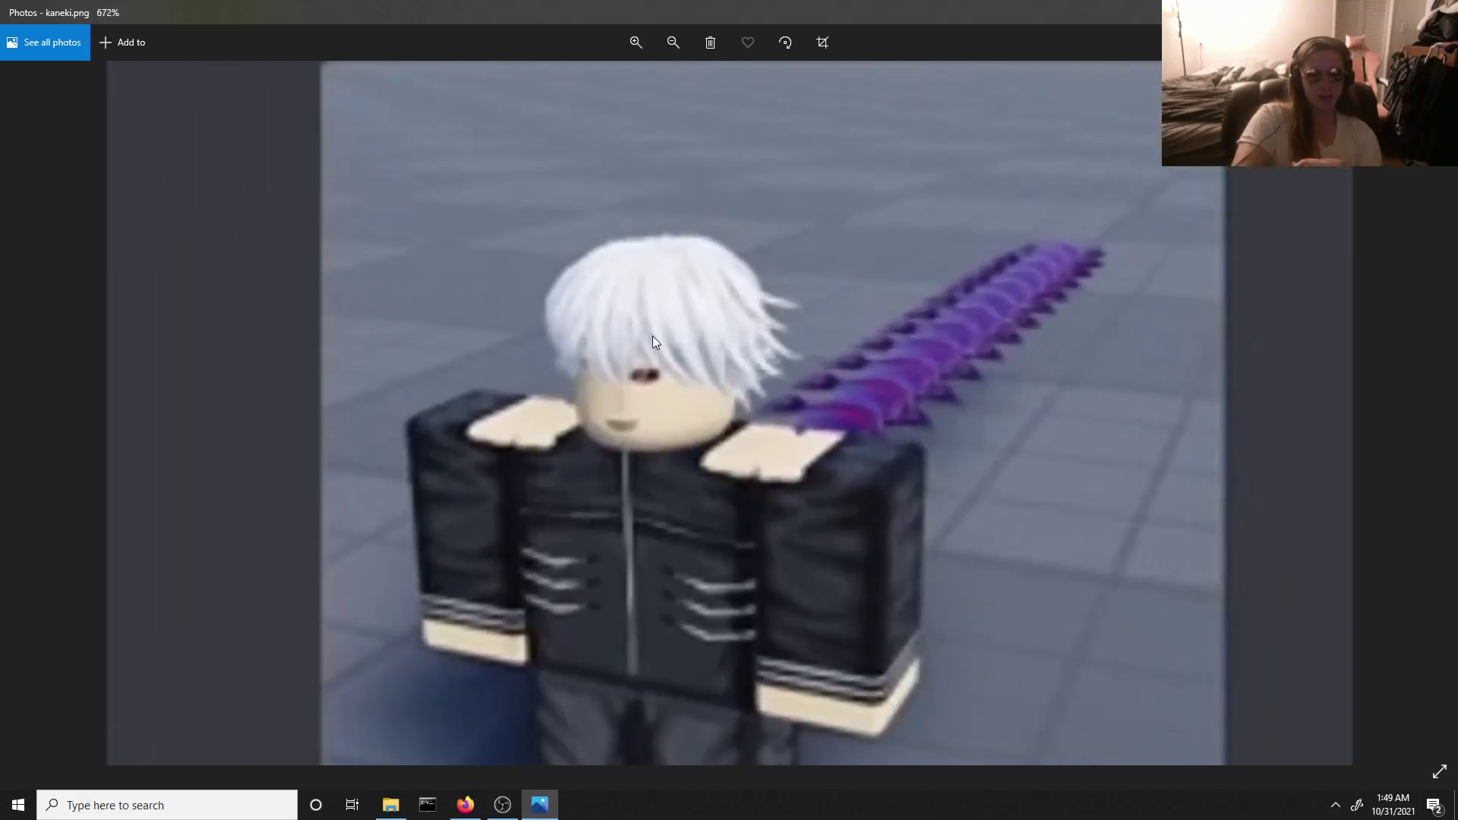
scroll(653, 336, down, 1)
scroll(652, 336, down, 2)
scroll(652, 335, down, 2)
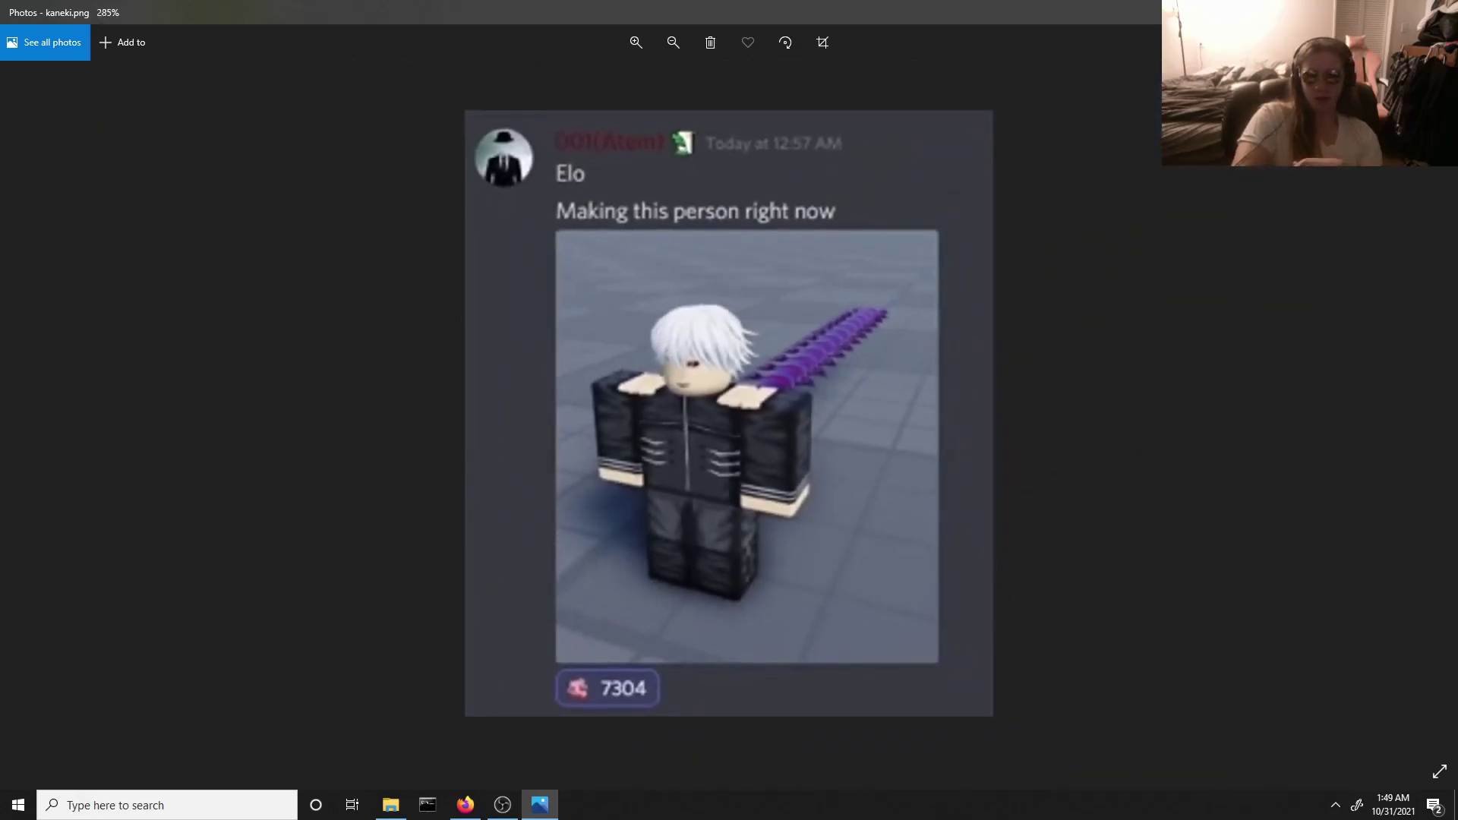
- View Screenshot 2021-10-31 014654.png from the leaks folder in Photos
key(Escape)
click(502, 197)
double_click(502, 196)
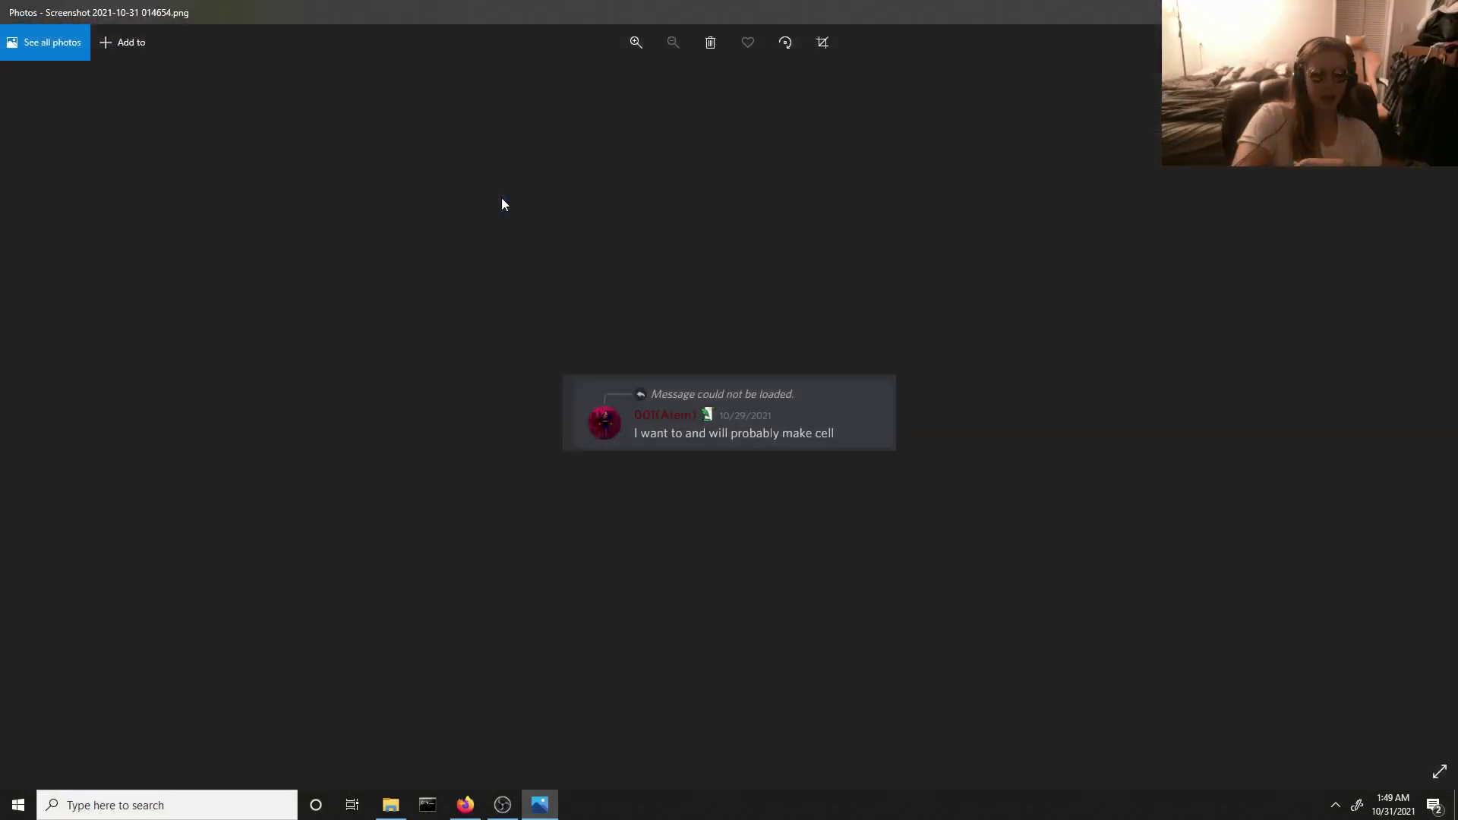
scroll(701, 378, up, 2)
scroll(699, 387, up, 3)
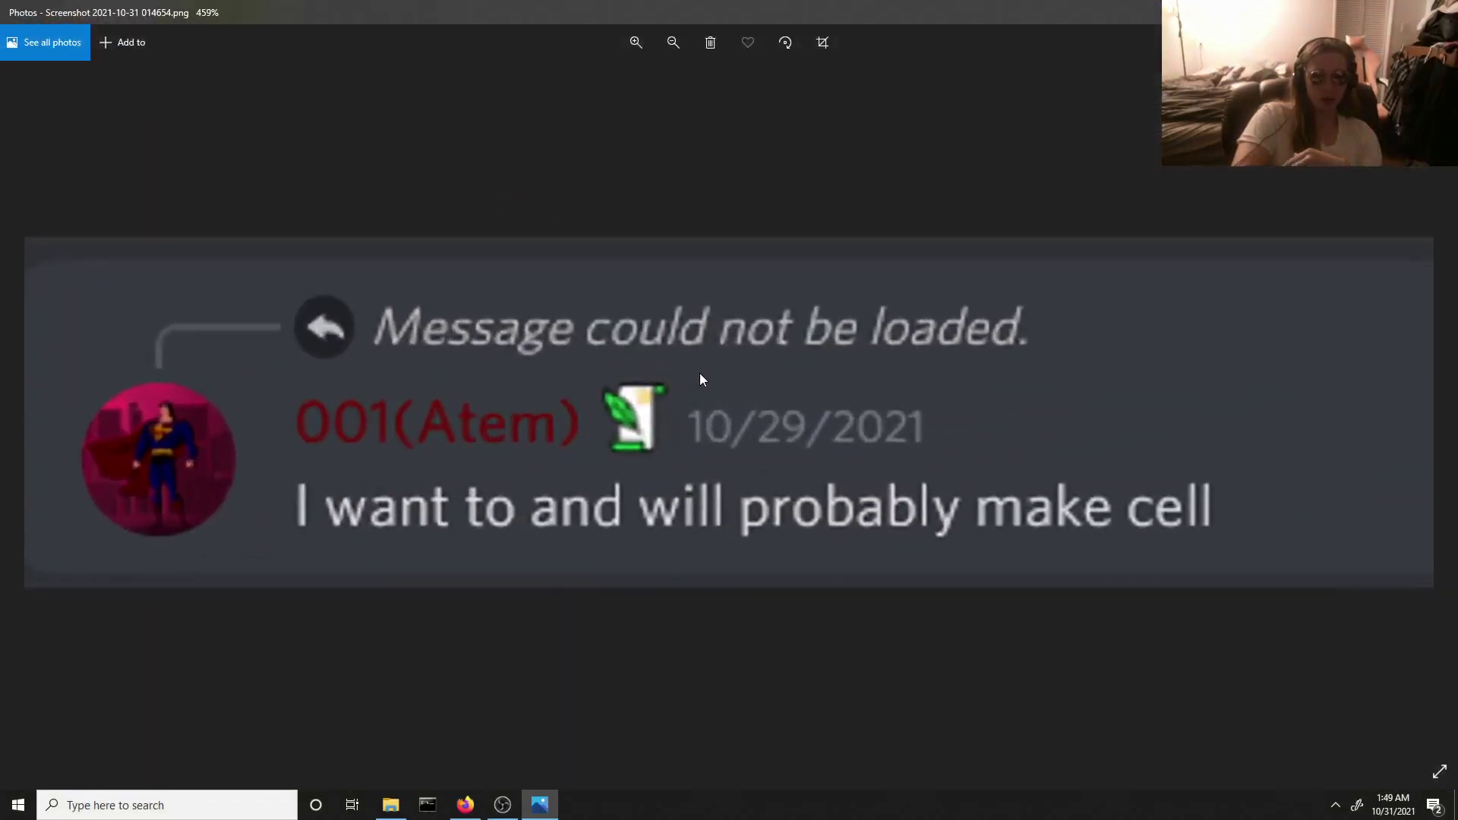
scroll(699, 372, down, 1)
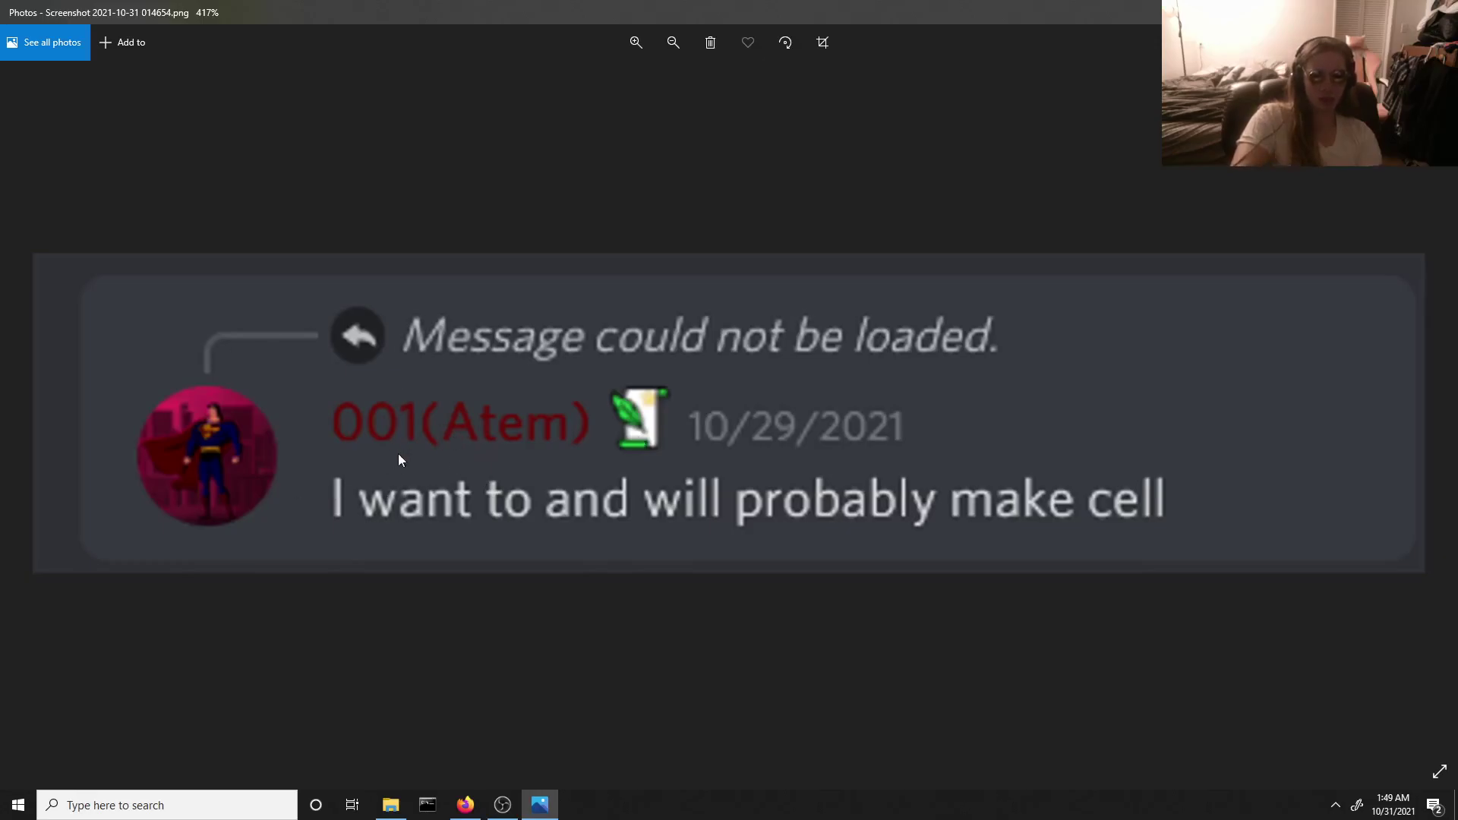
key(Escape)
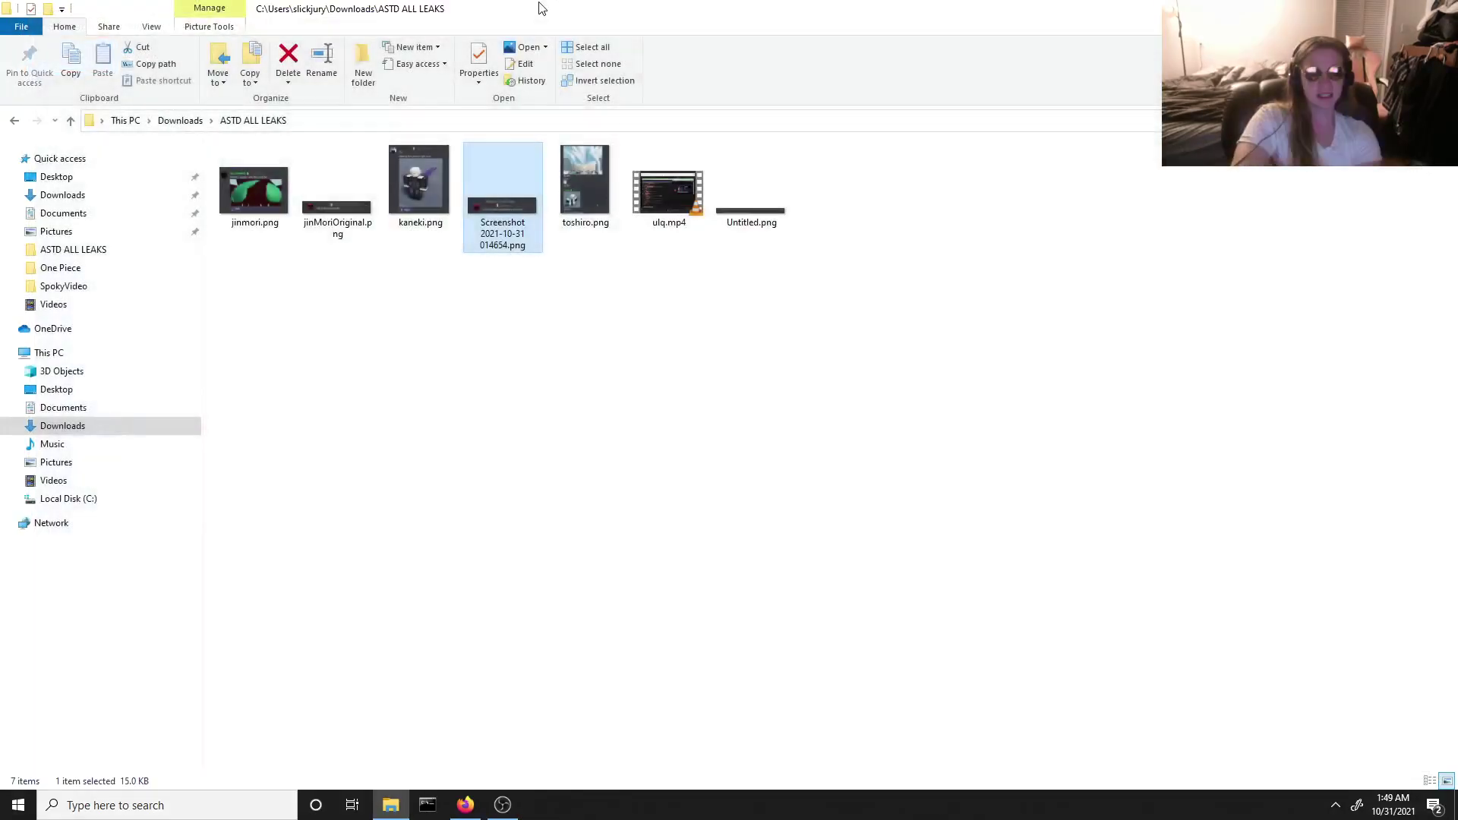
- In a new browser tab, search for 'Cell anime' and show the image results
click(176, 805)
click(464, 805)
click(740, 17)
text(Cell)
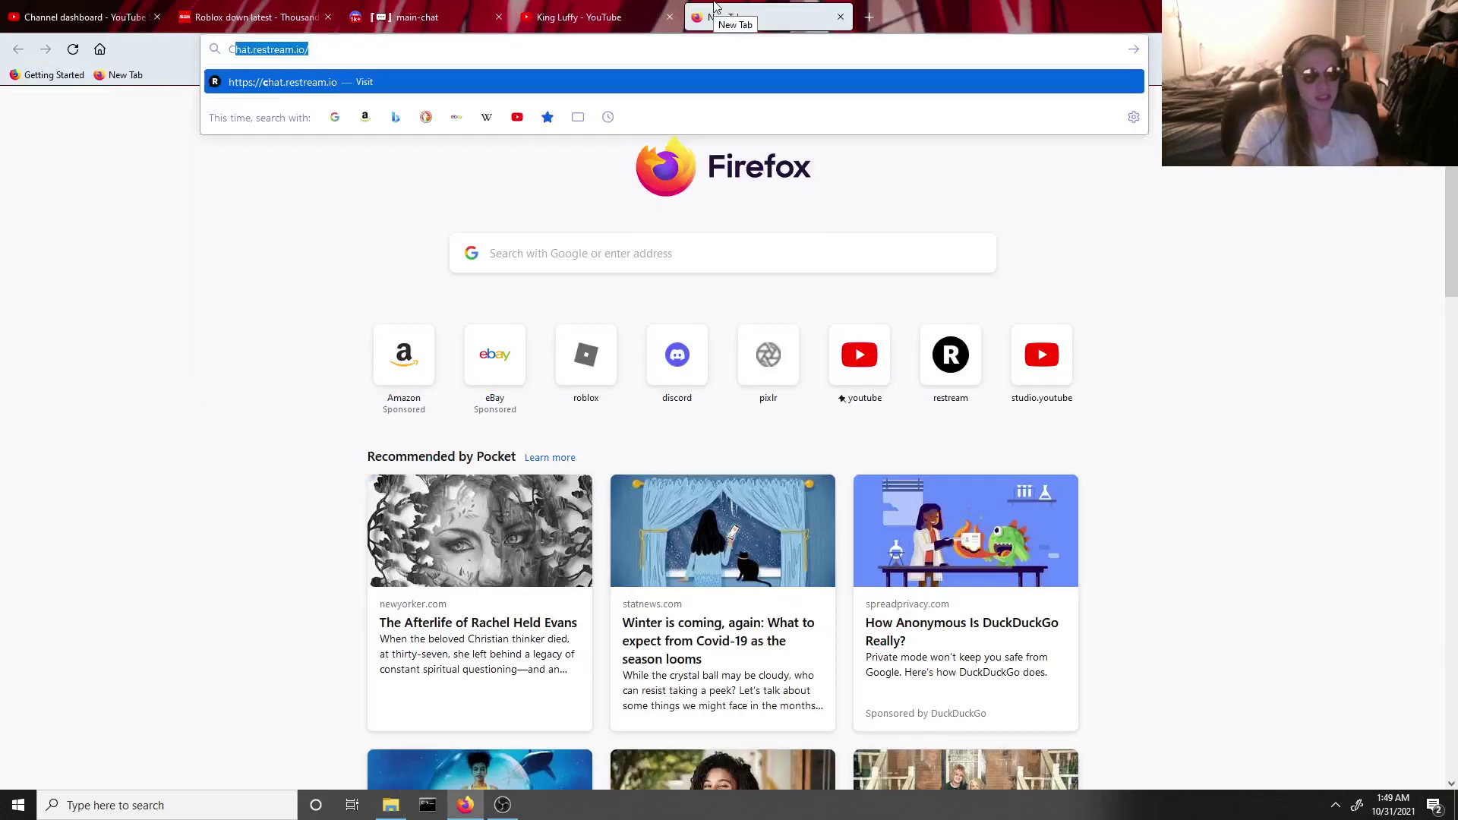
key(Return)
click(175, 102)
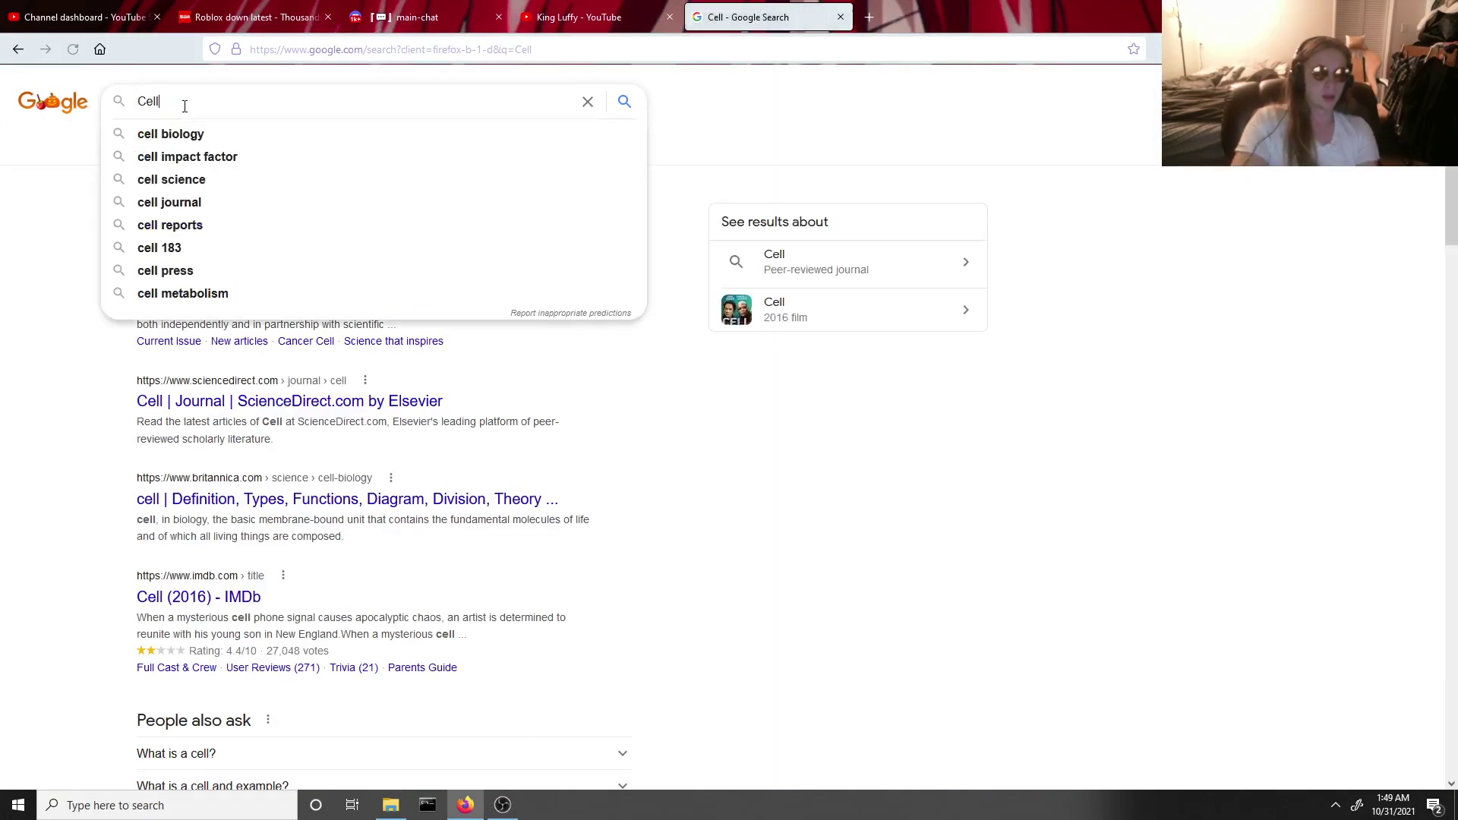
text( anime)
key(Return)
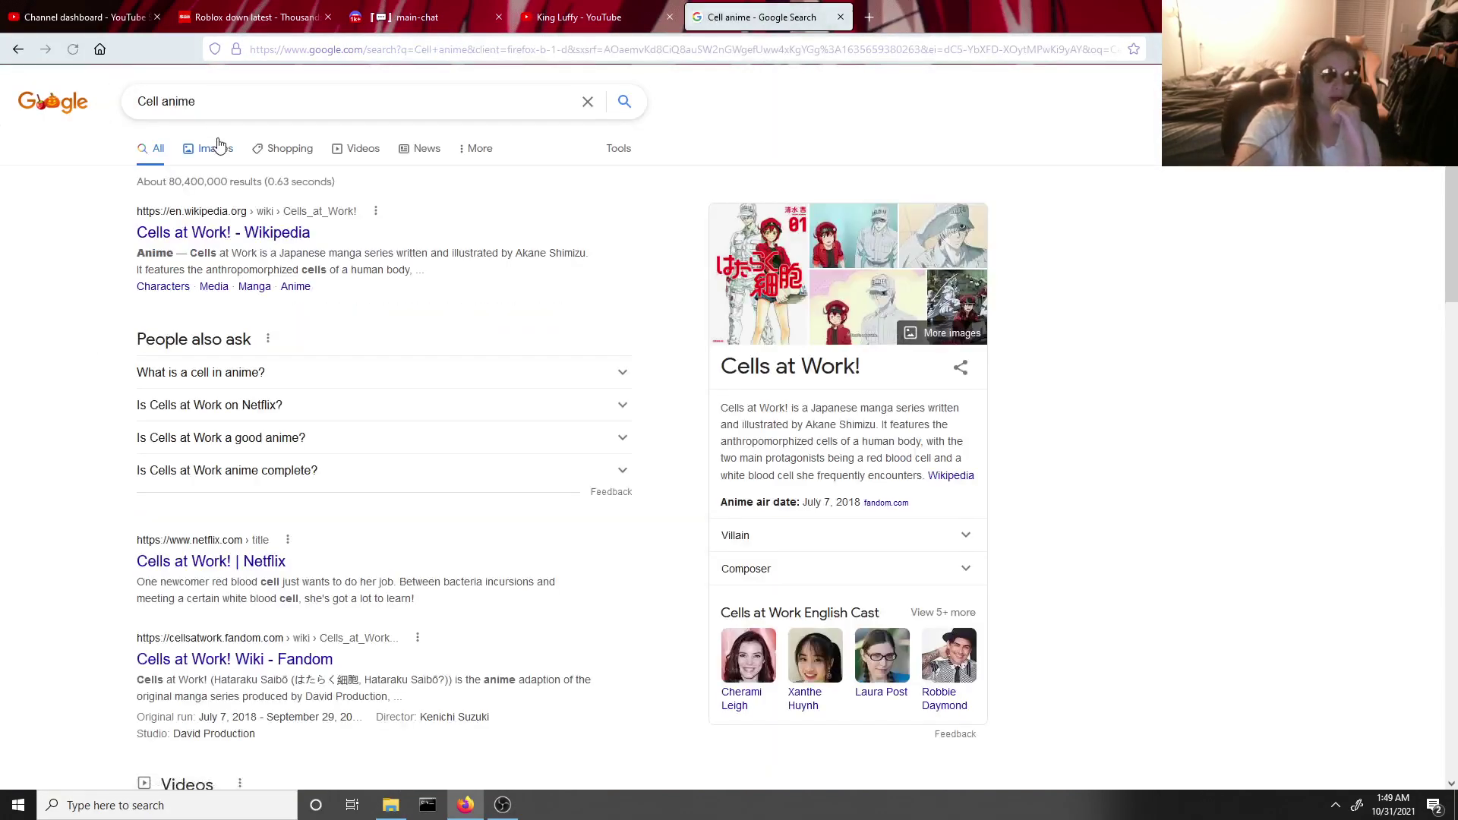
click(215, 147)
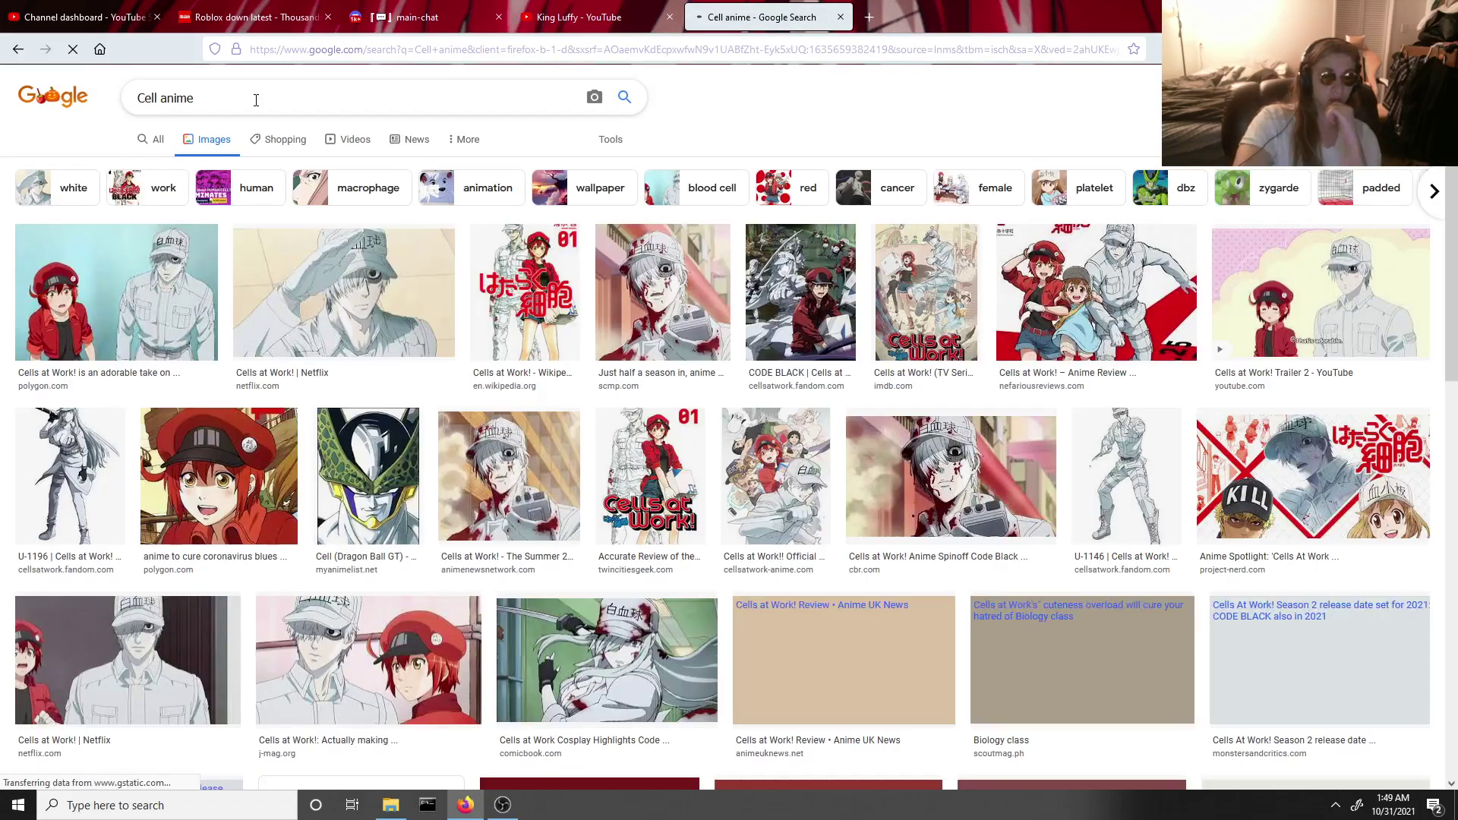
- Search images for 'Cell anime dragonball', preview results, and open Perfect Cell Saga in a new tab
click(278, 98)
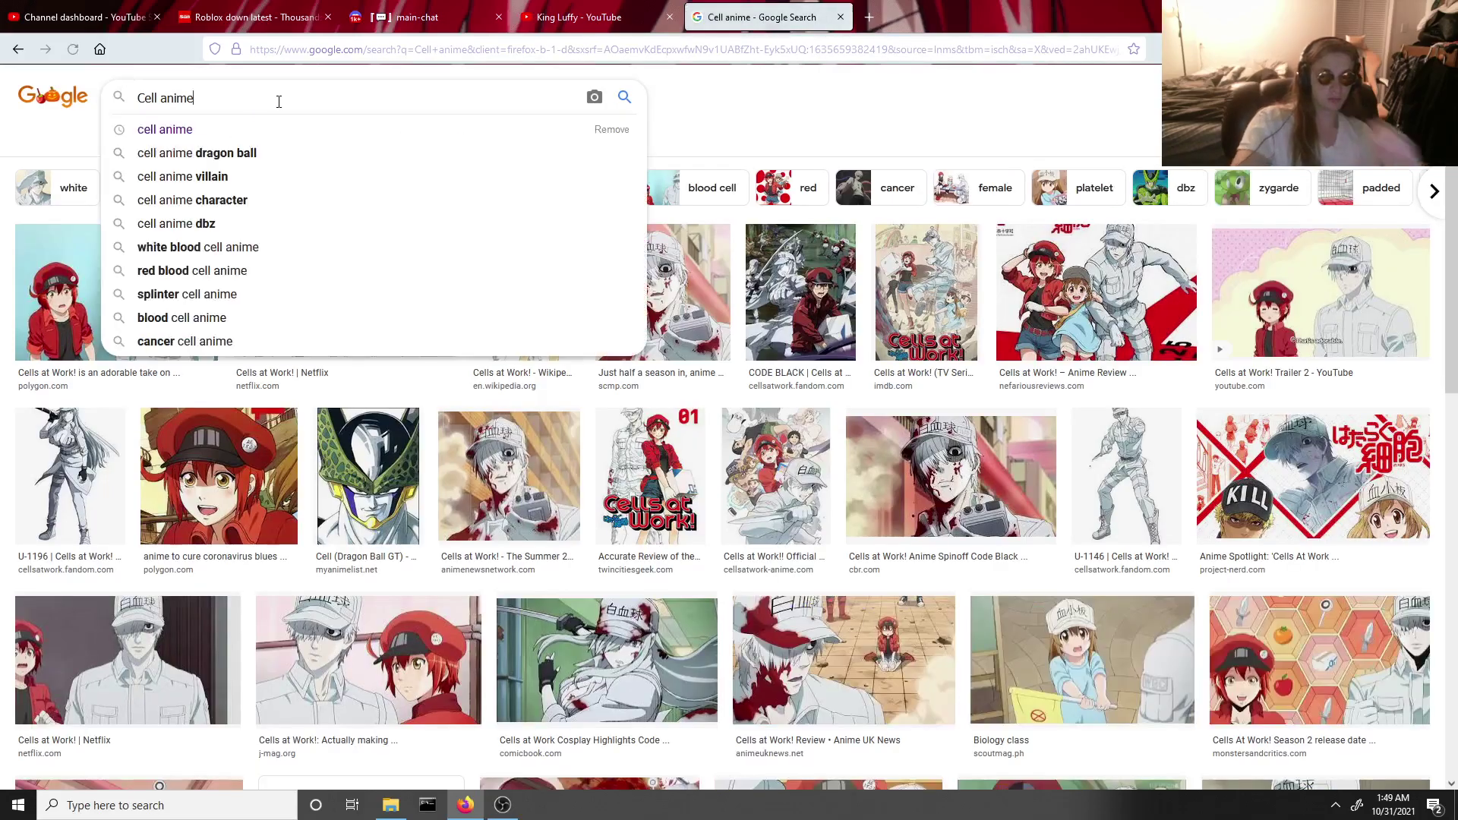
text( drag)
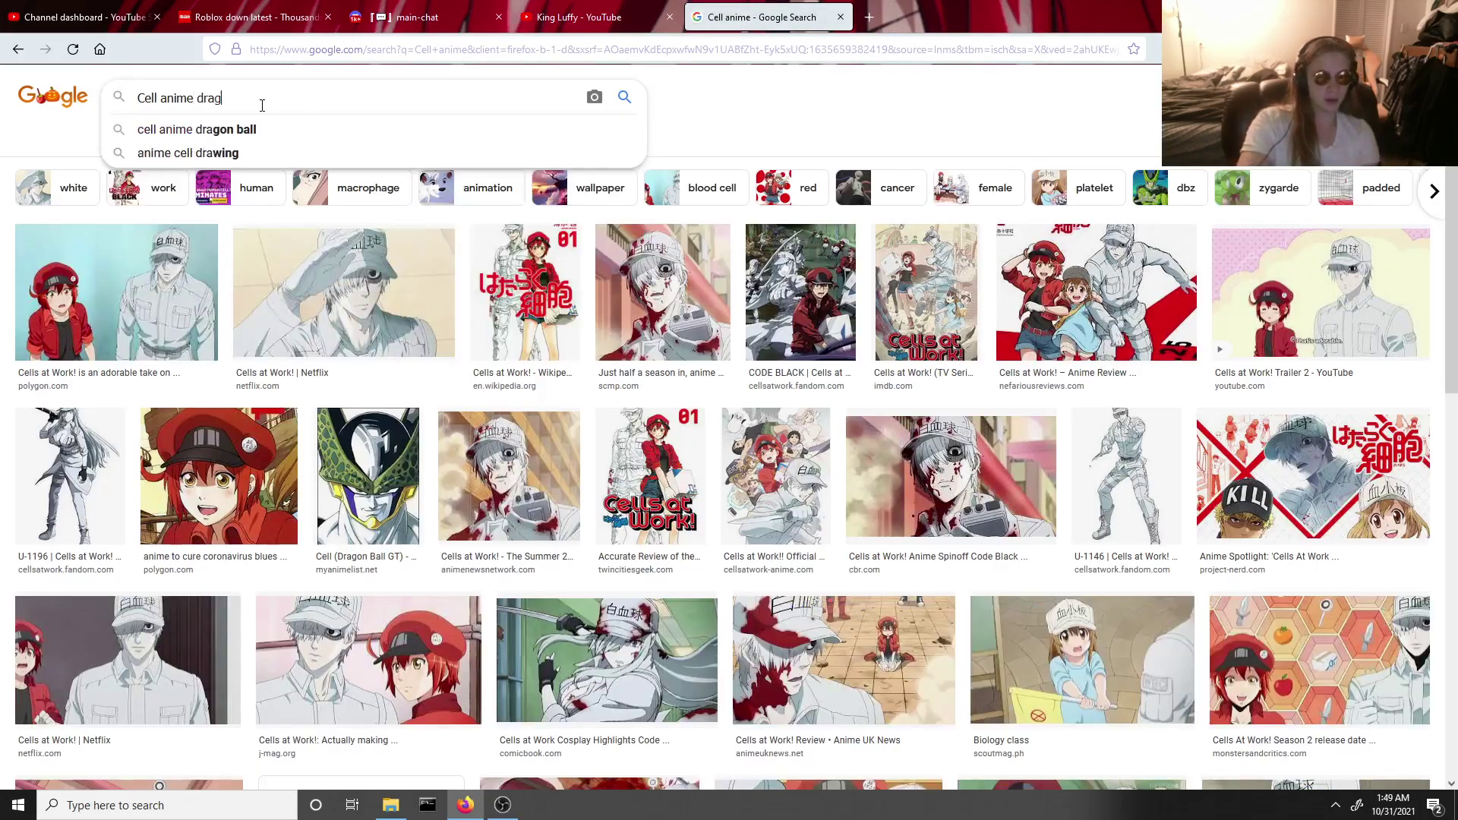
text(onball)
key(Return)
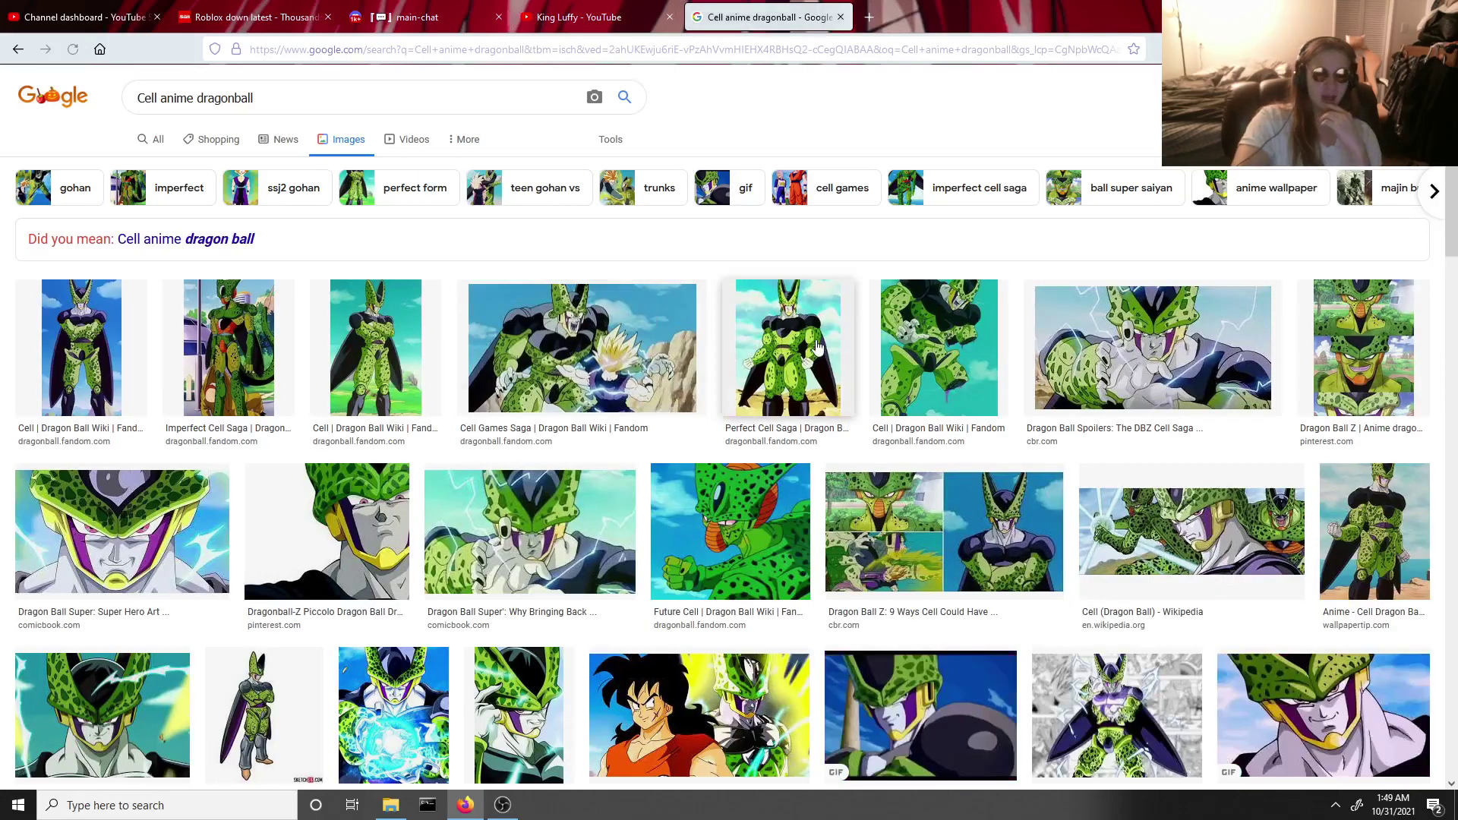
click(786, 346)
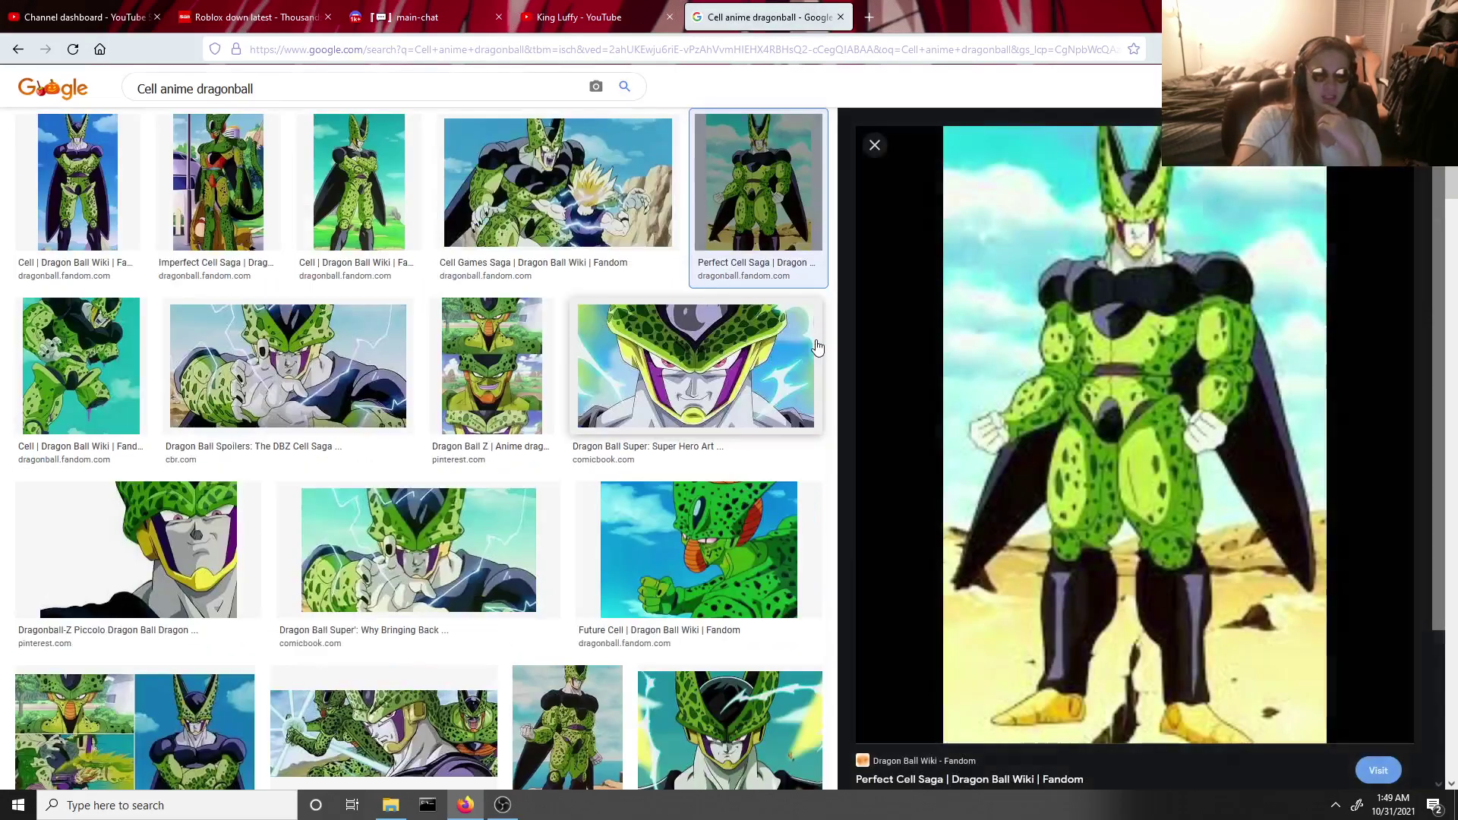
click(664, 317)
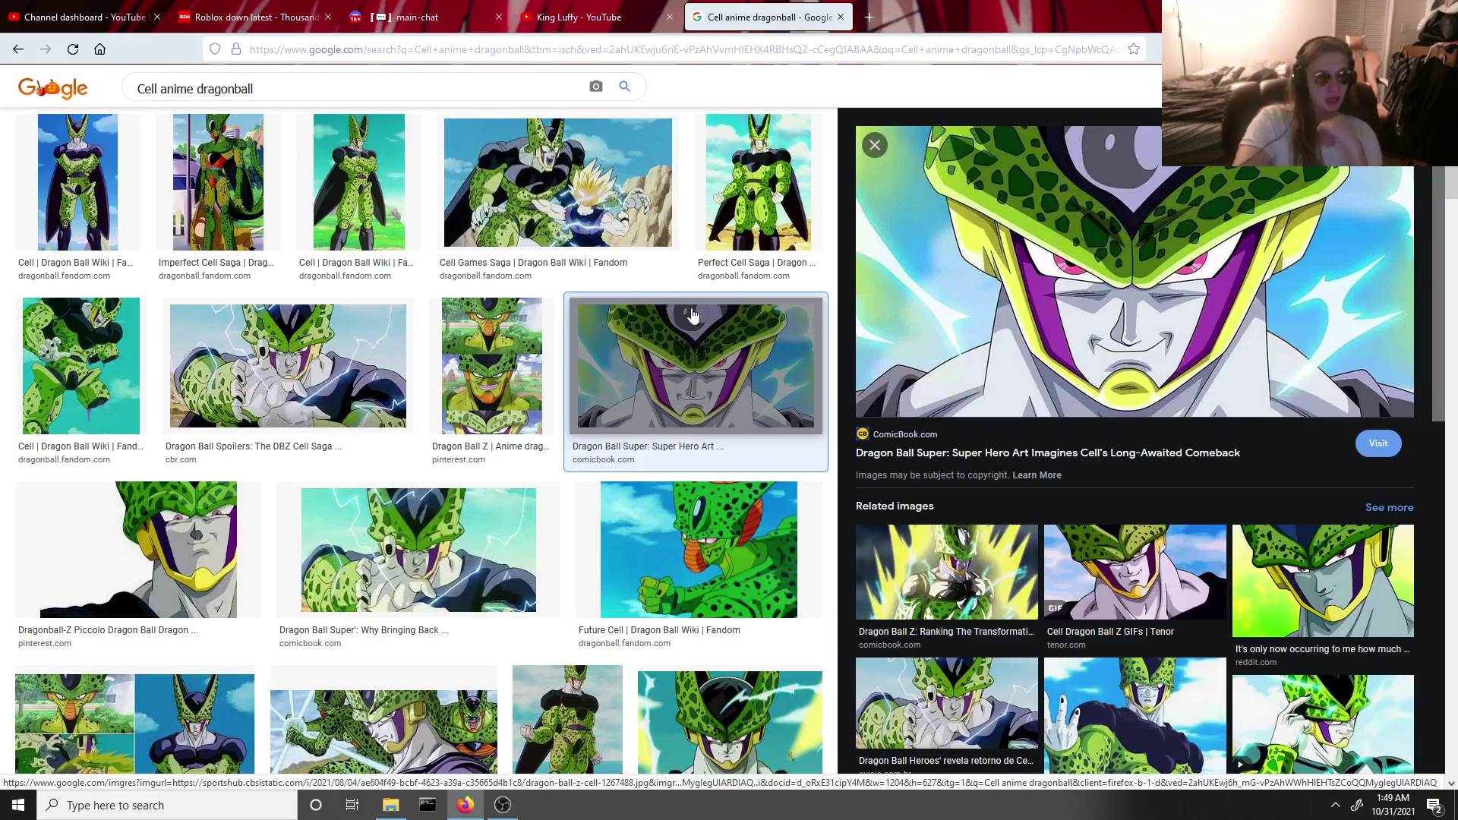
middle_click(692, 314)
- Cycle through the King Luffy, Discord main-chat and Roblox-down Sun article browser tabs
click(579, 17)
click(417, 17)
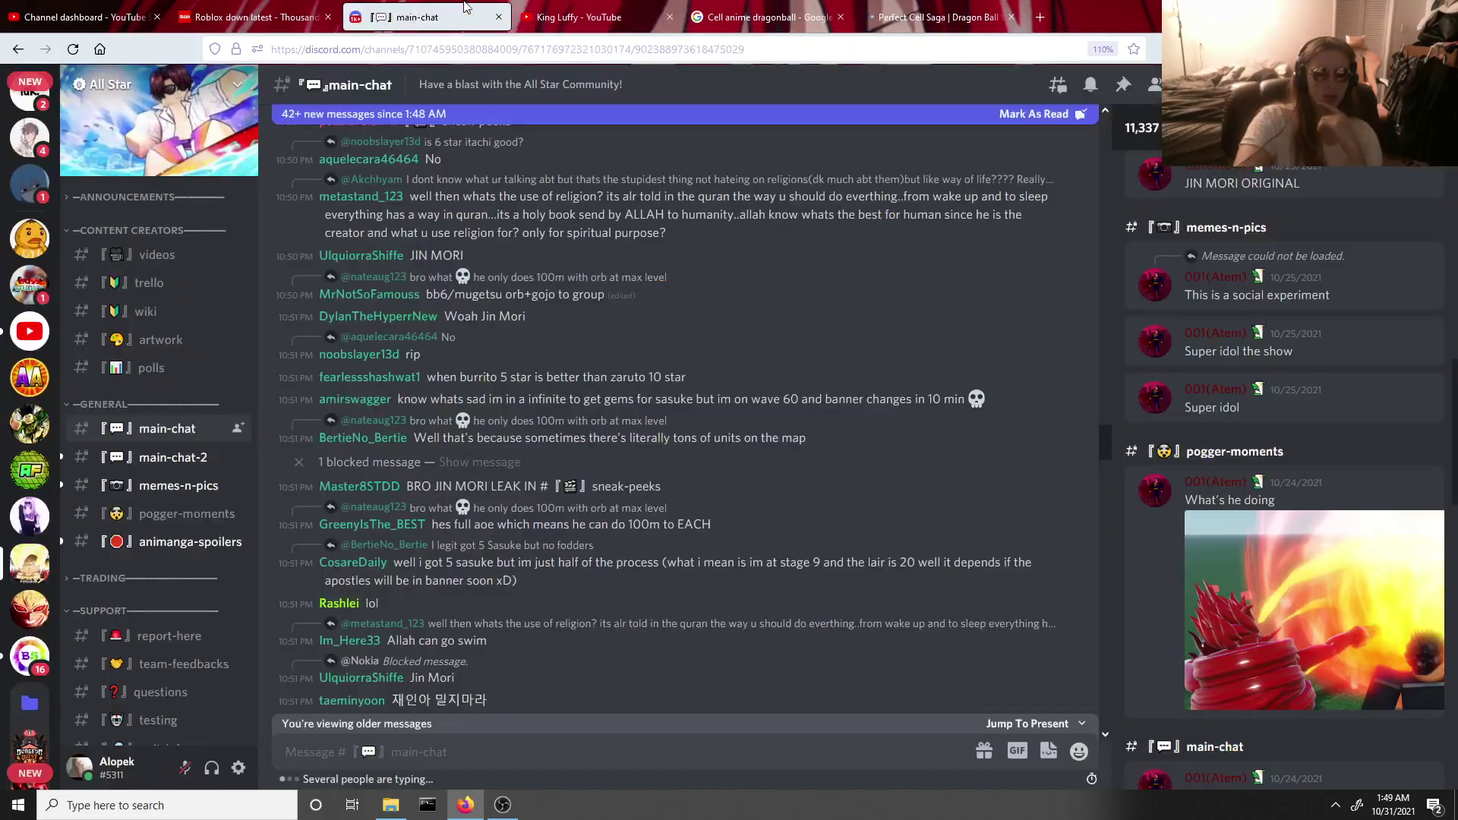
click(253, 16)
- Open toshiro.png in Photos, pan to the white-haired character, and exit full screen
click(391, 804)
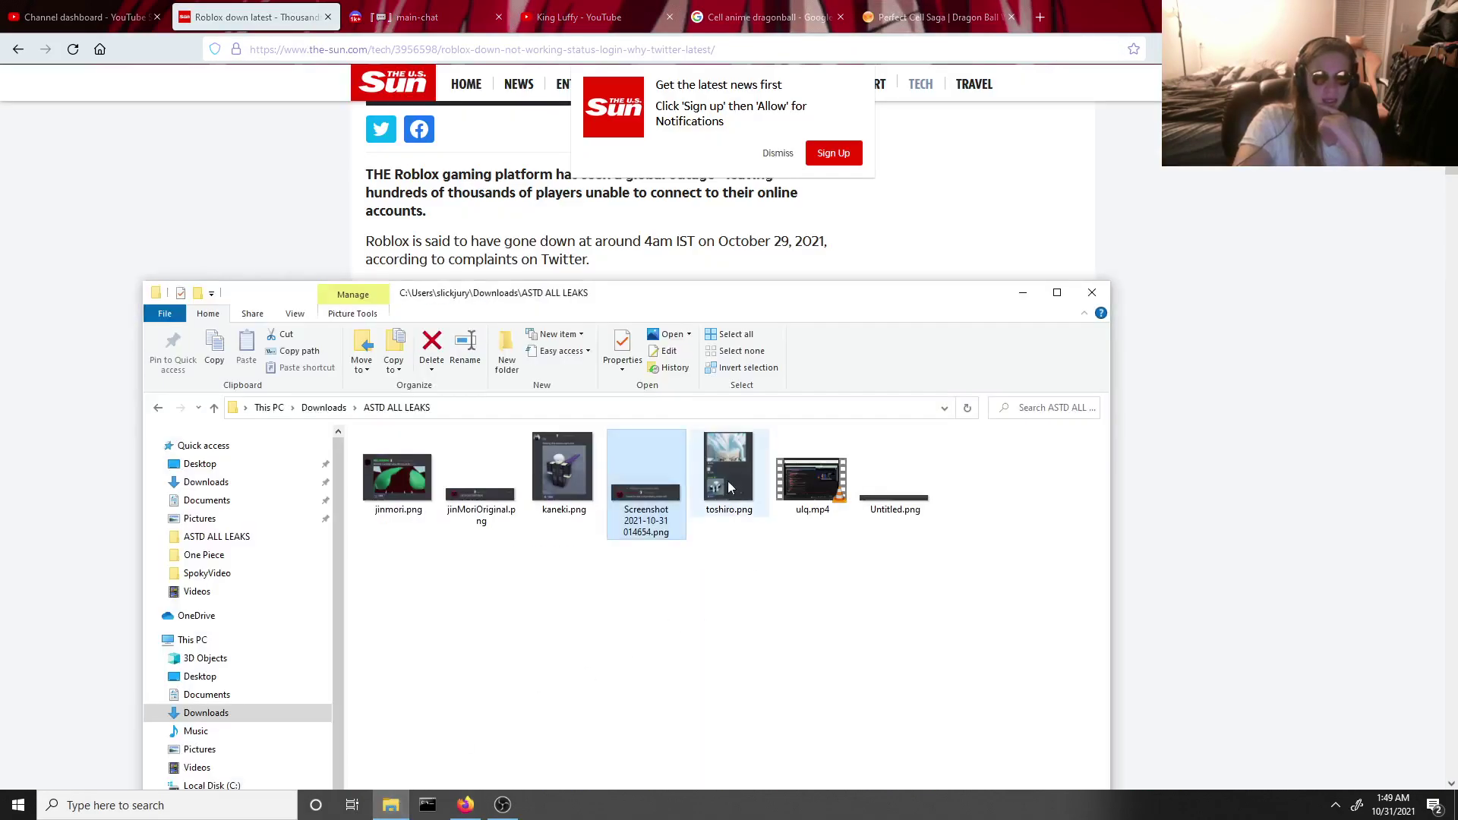
double_click(733, 467)
scroll(727, 458, up, 3)
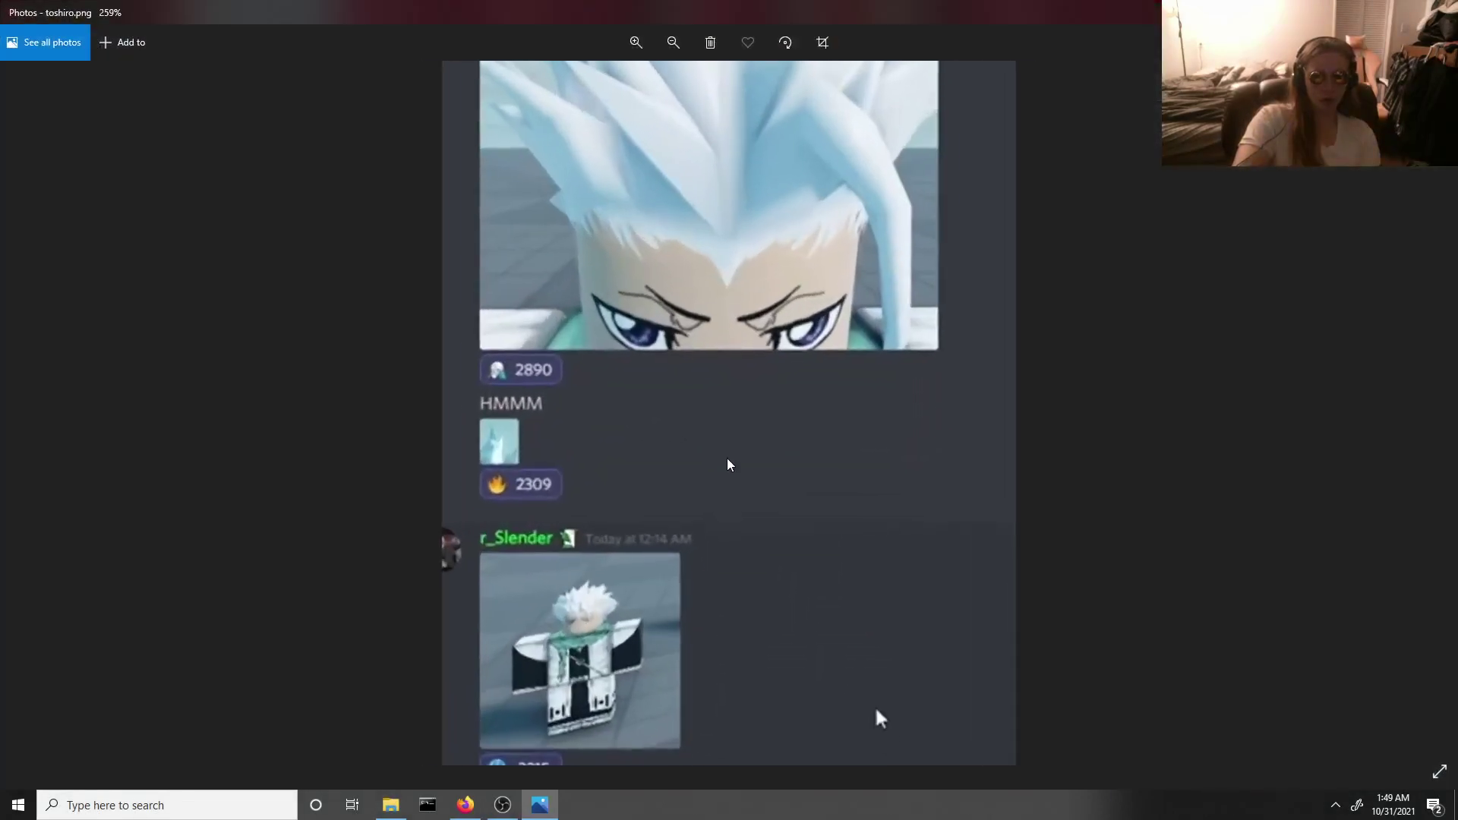
scroll(725, 458, up, 2)
scroll(723, 463, down, 1)
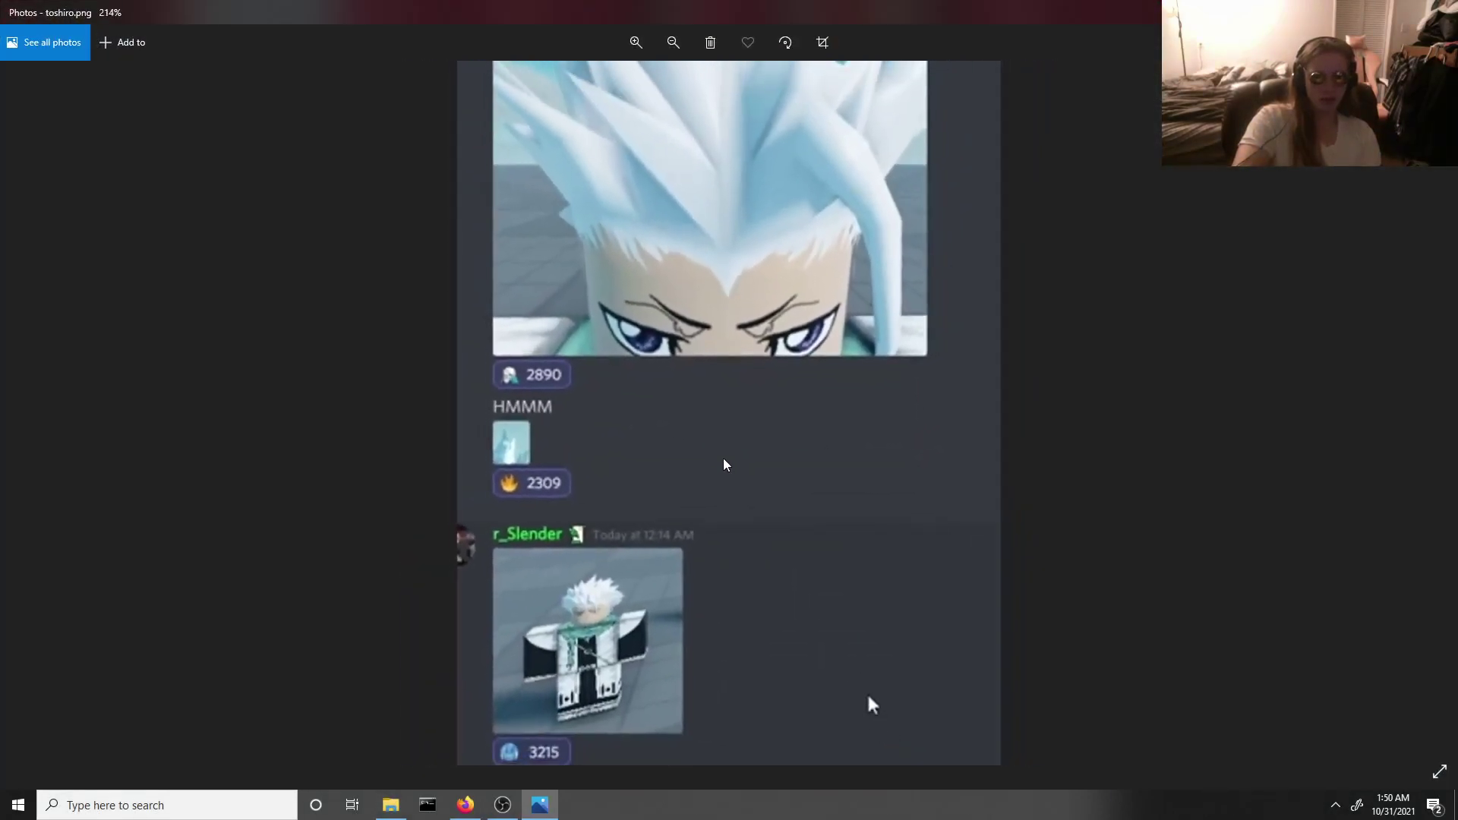
scroll(723, 463, down, 1)
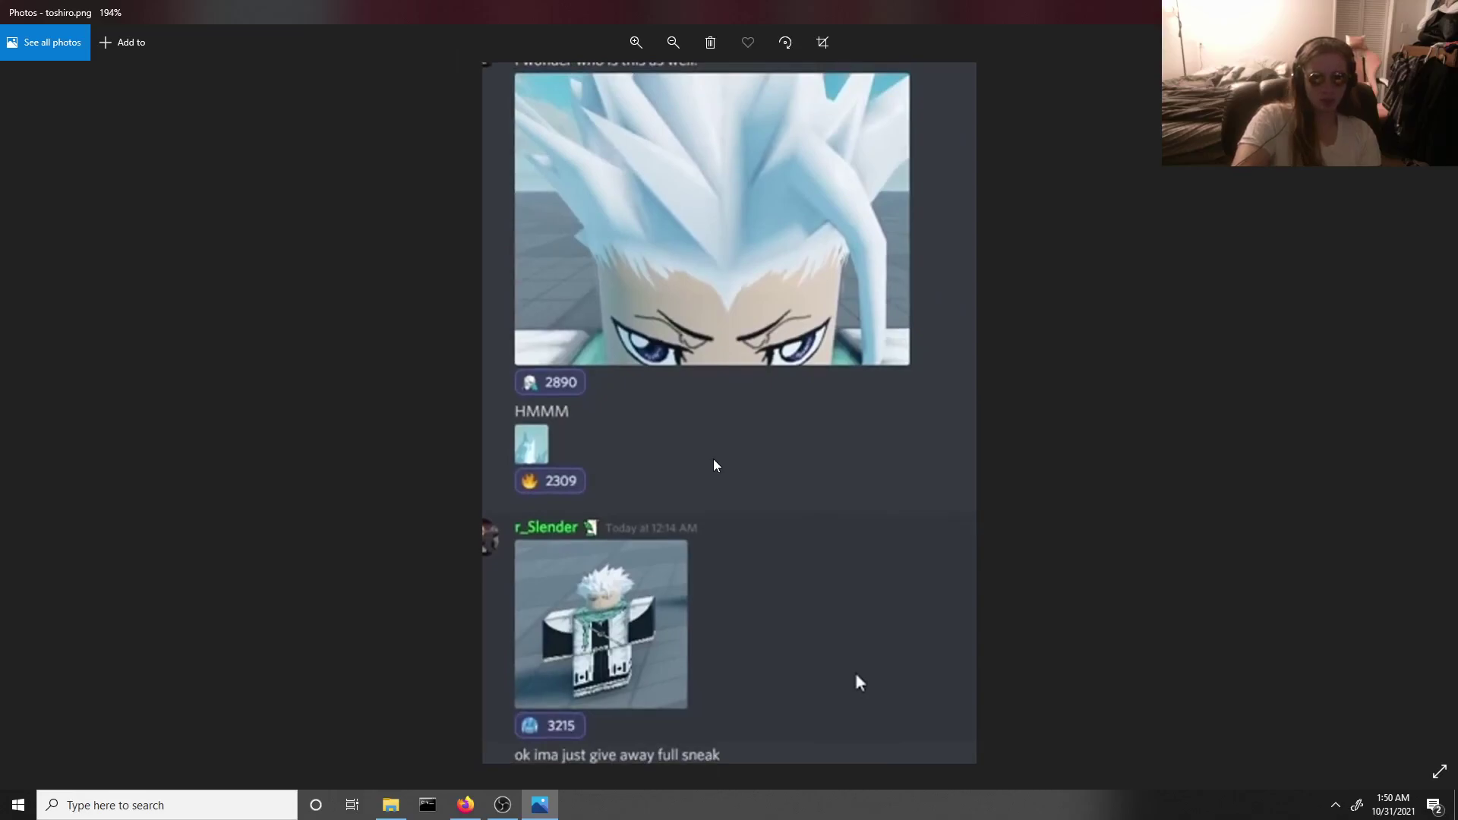
scroll(714, 460, up, 1)
scroll(713, 460, up, 1)
scroll(714, 459, up, 2)
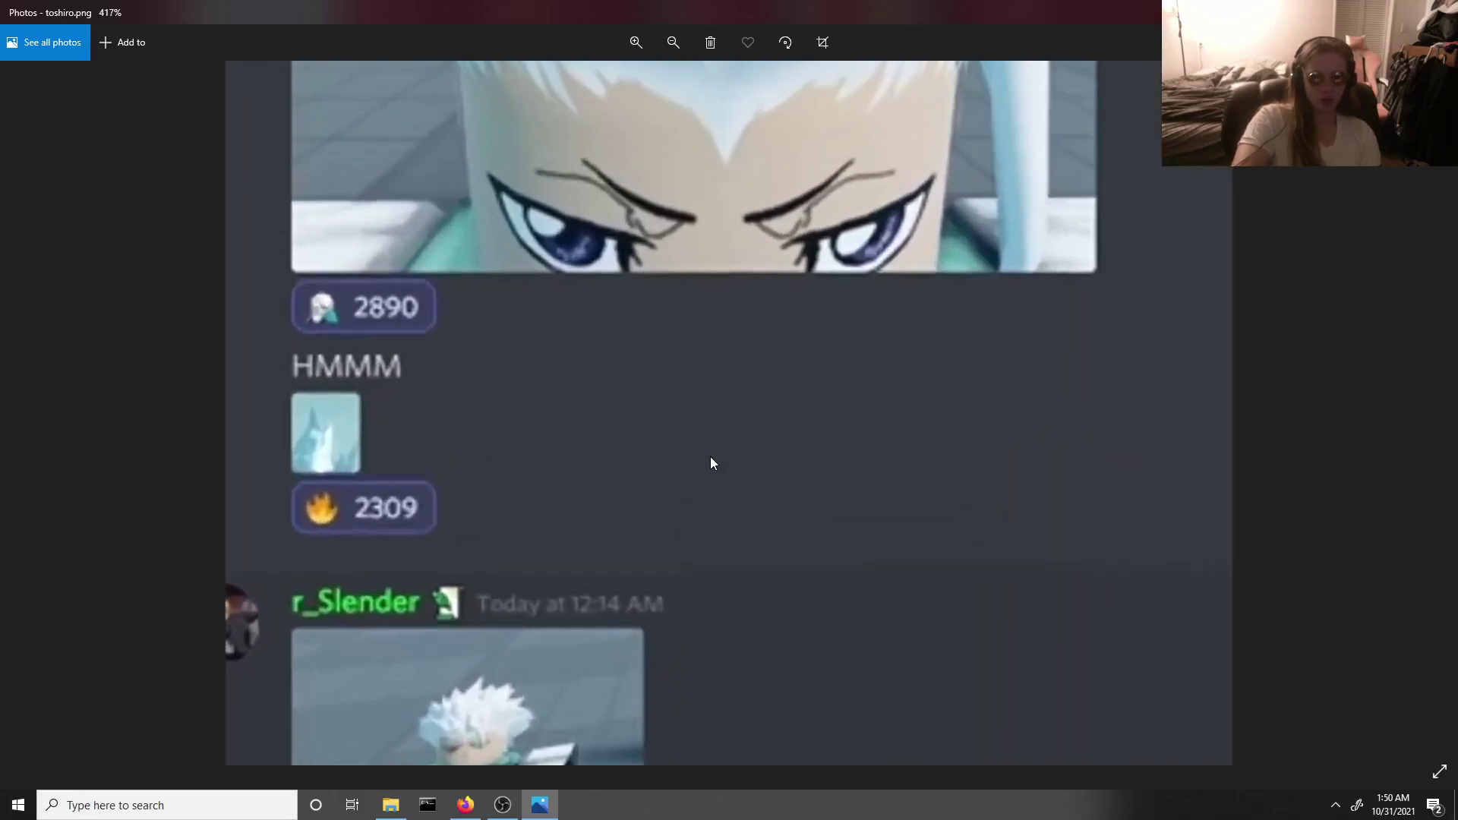
scroll(710, 457, up, 2)
scroll(683, 505, up, 1)
mouse_move(683, 505)
mouse_down()
mouse_move(852, 273)
mouse_move(813, 339)
mouse_move(813, 437)
mouse_up()
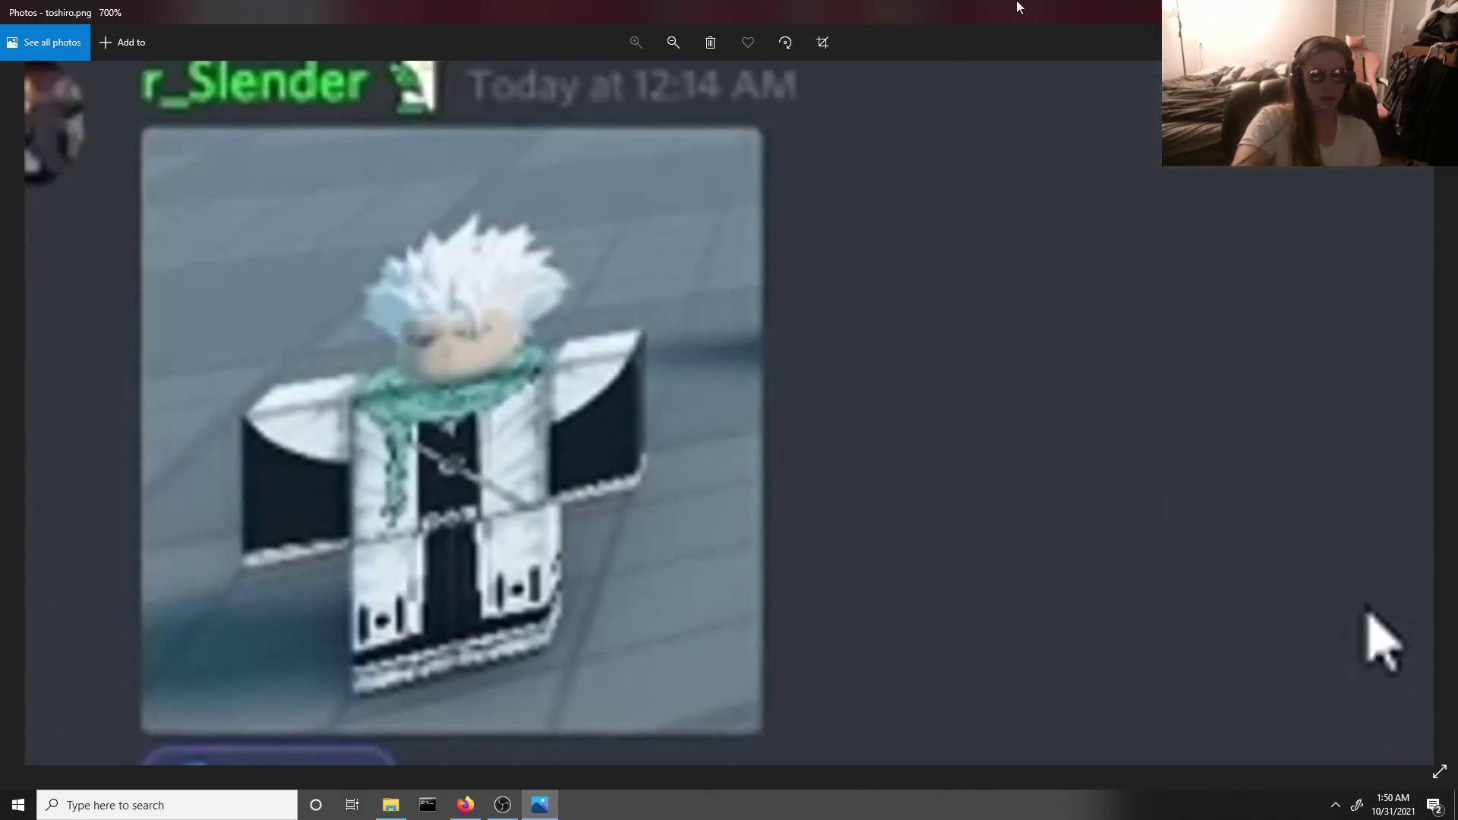
double_click(1018, 7)
- Close toshiro.png, play ulq.mp4 in VLC, then maximize the ASTD ALL LEAKS folder
click(1294, 340)
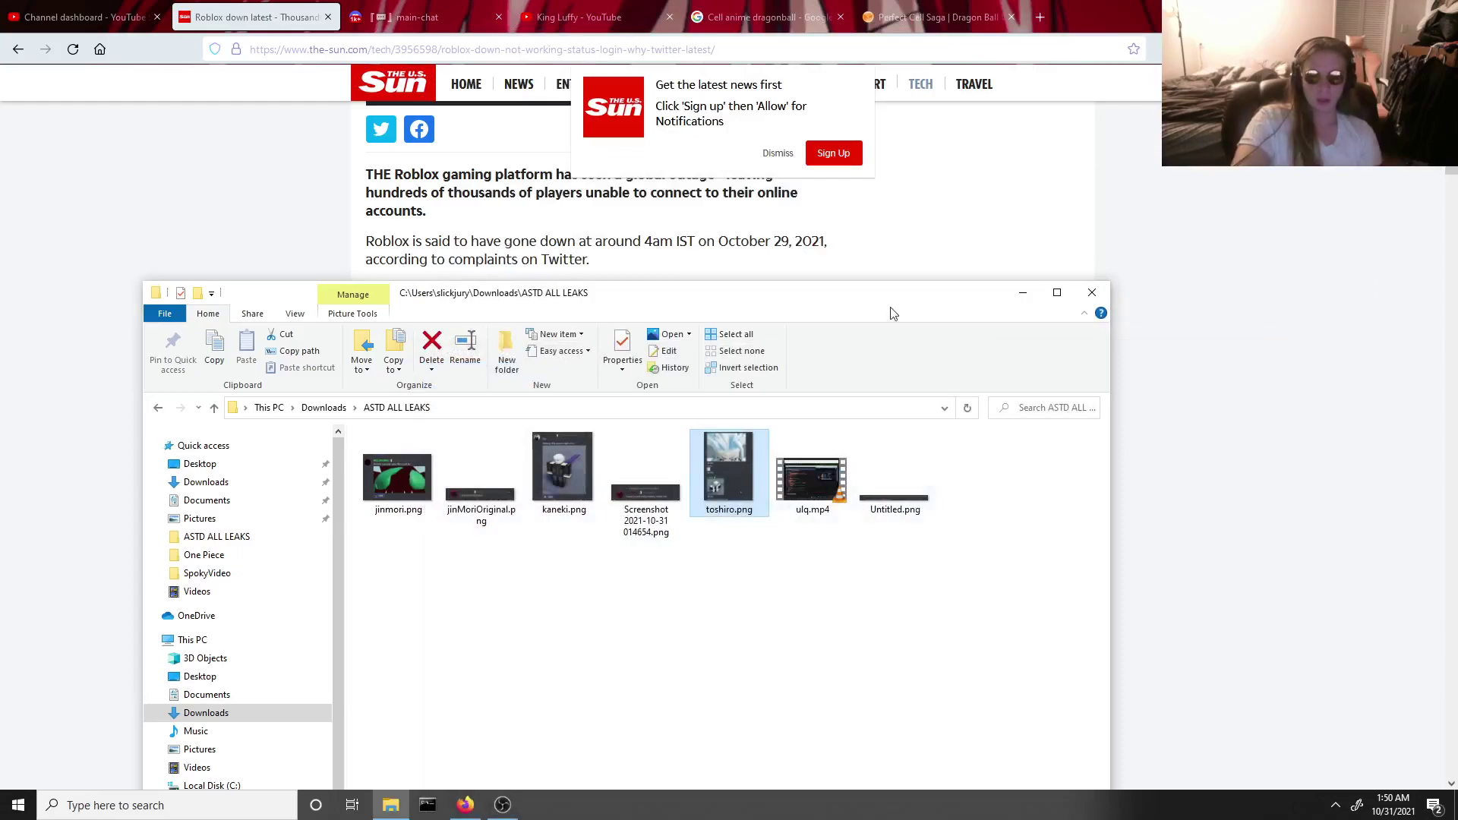
double_click(810, 484)
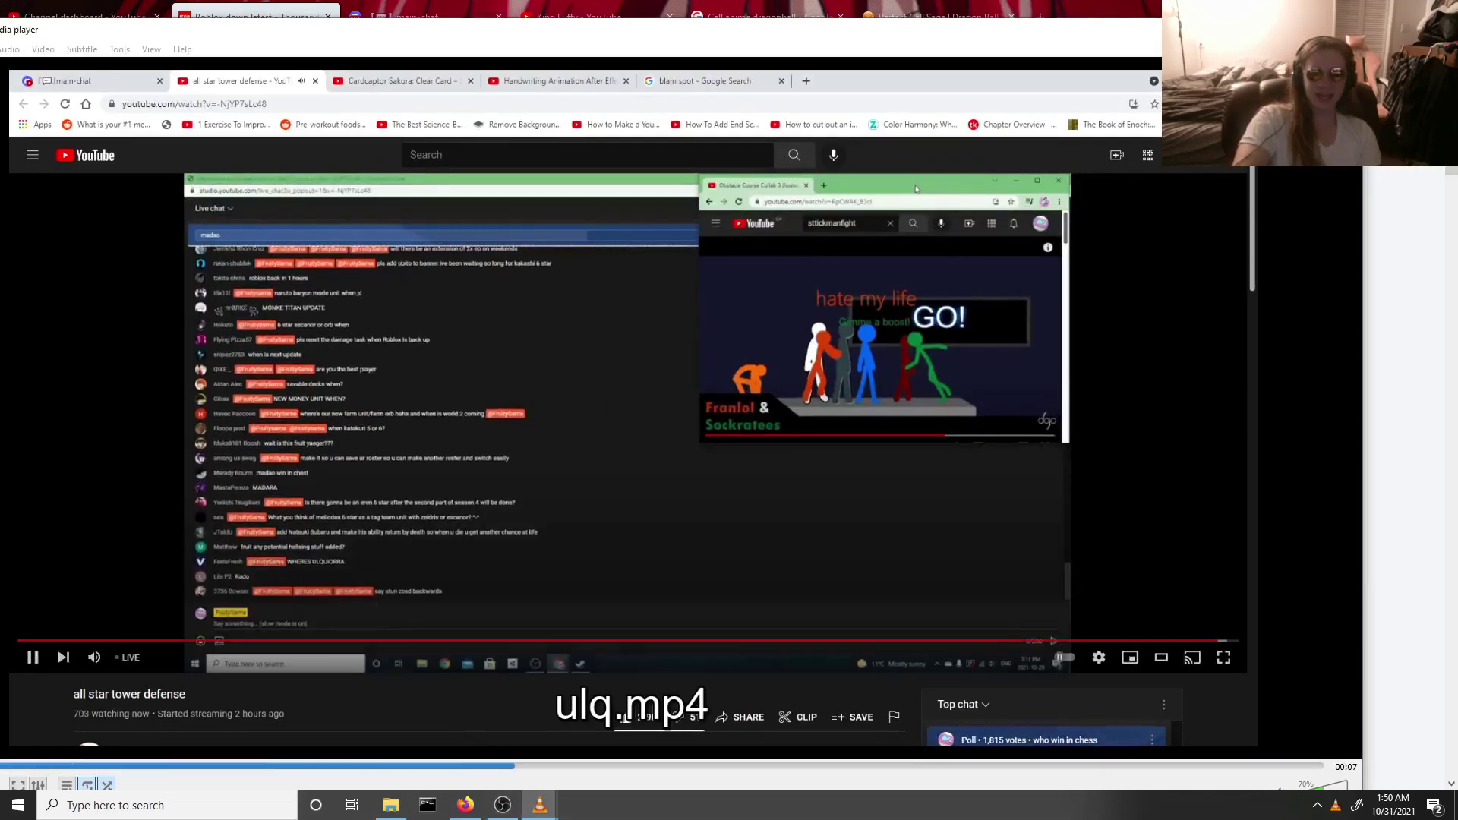
key(Escape)
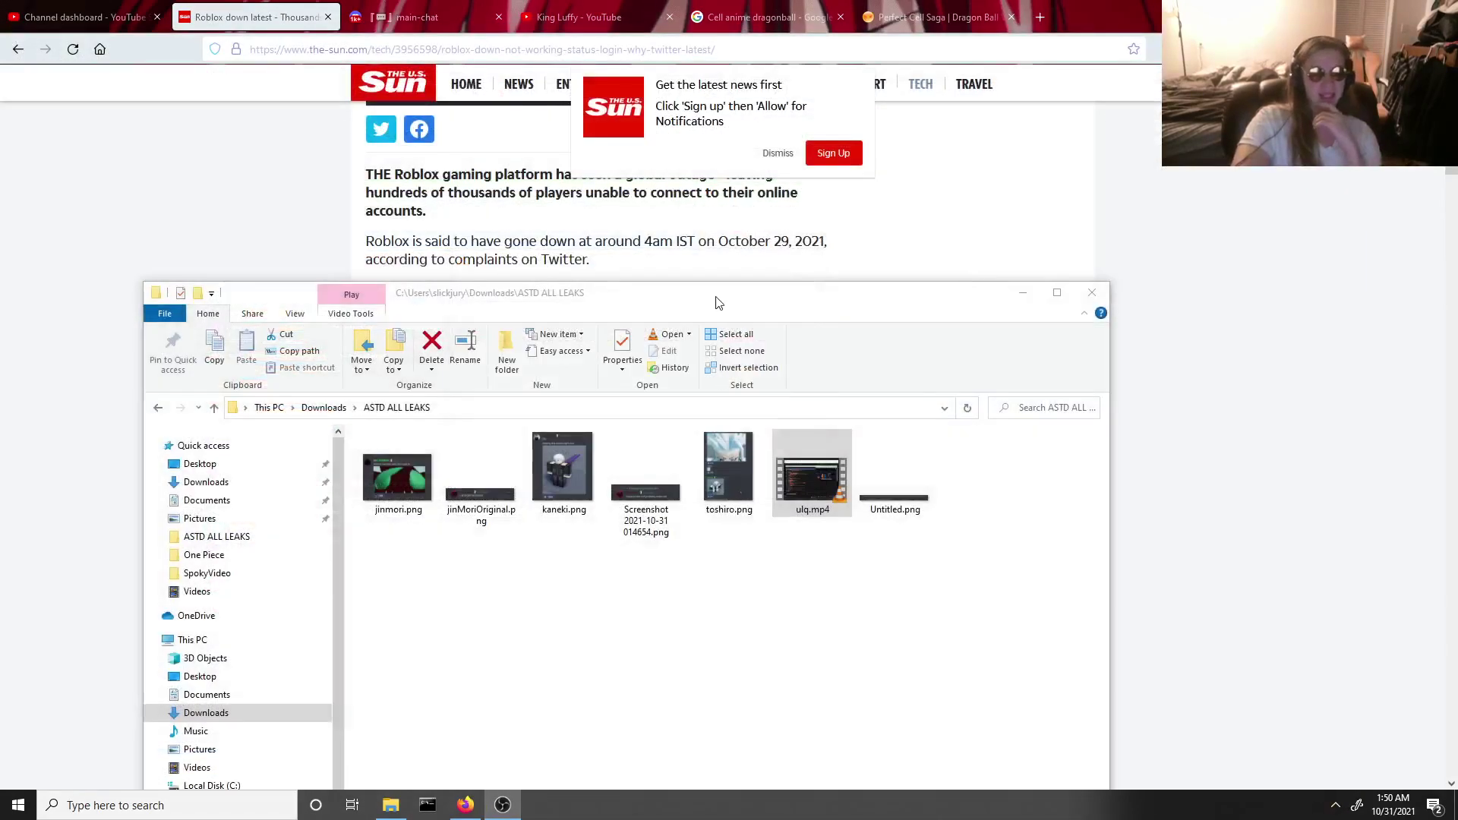
double_click(717, 301)
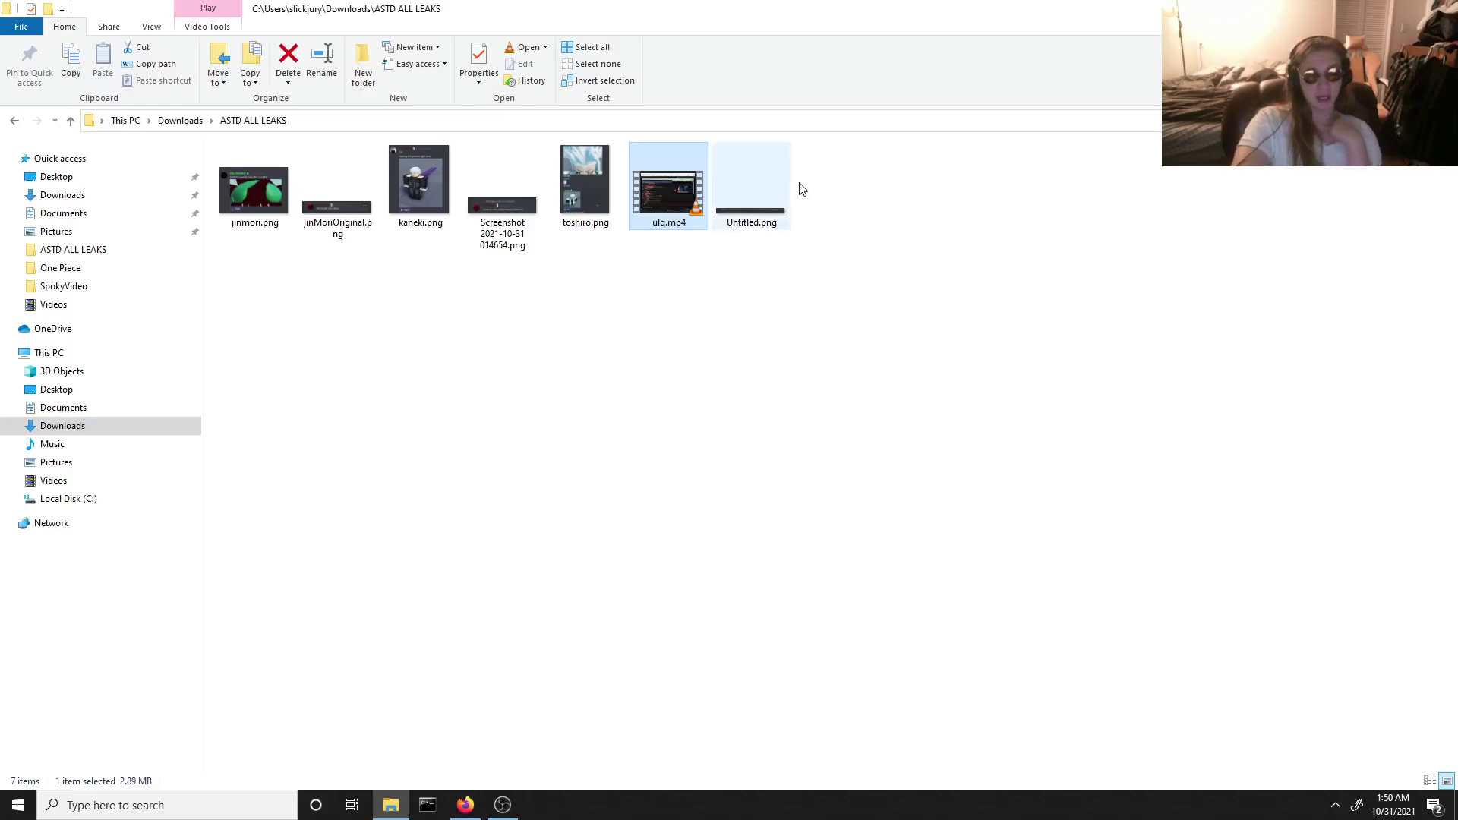
- View Untitled.png full screen in Photos, then close it
double_click(755, 195)
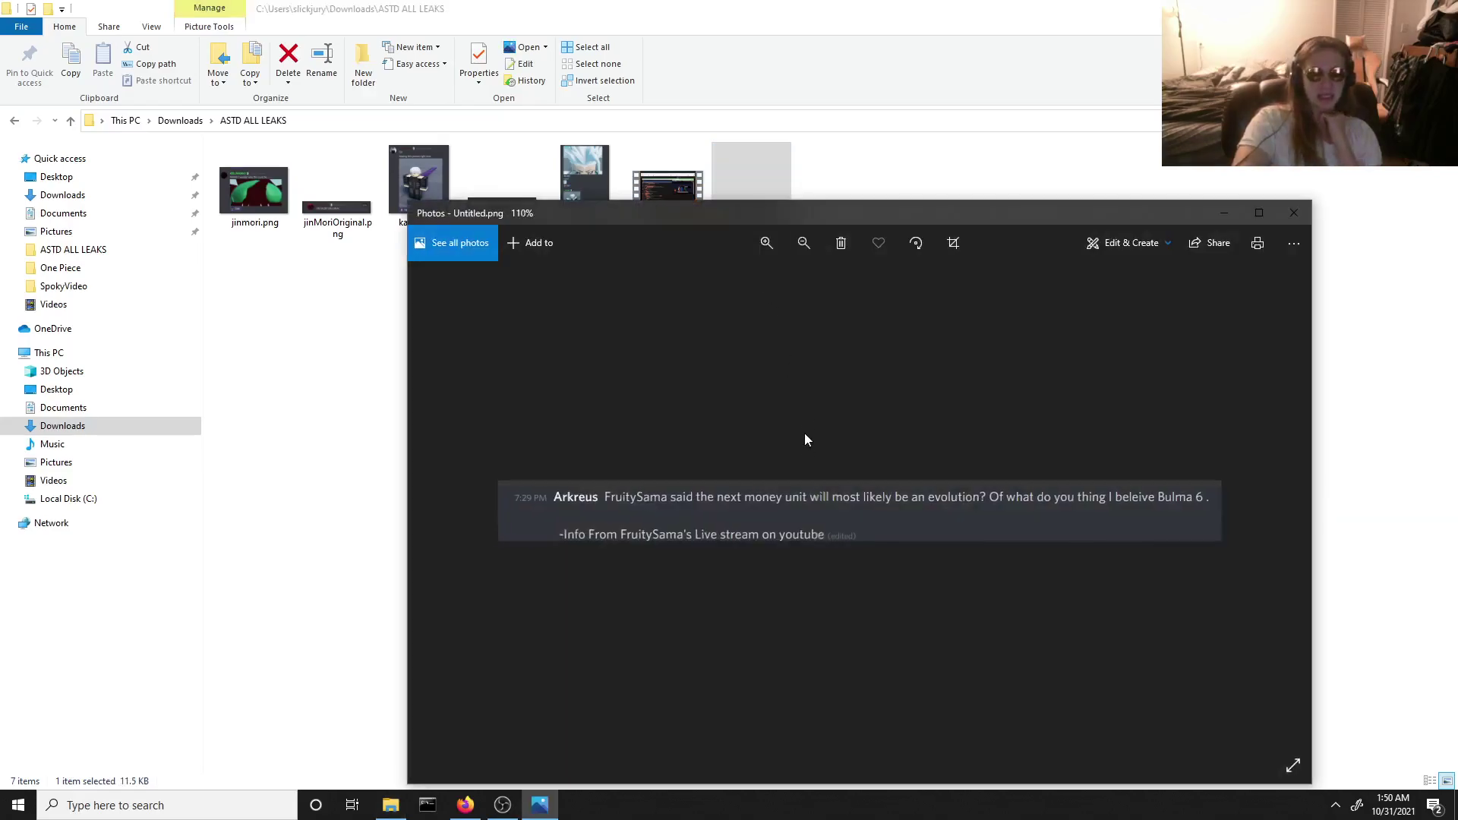
scroll(804, 434, up, 3)
click(1258, 212)
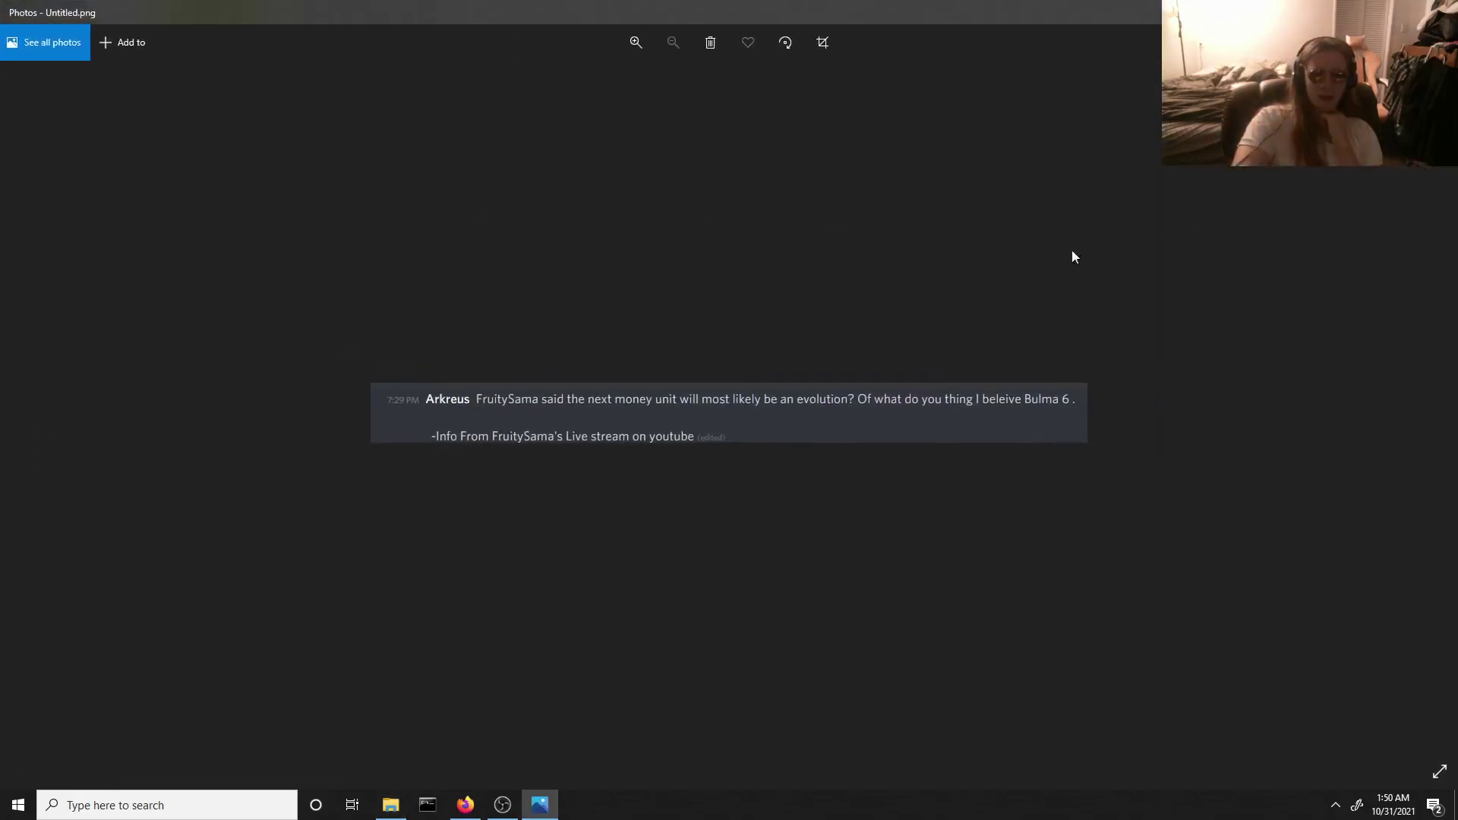
scroll(600, 532, up, 2)
scroll(511, 388, down, 1)
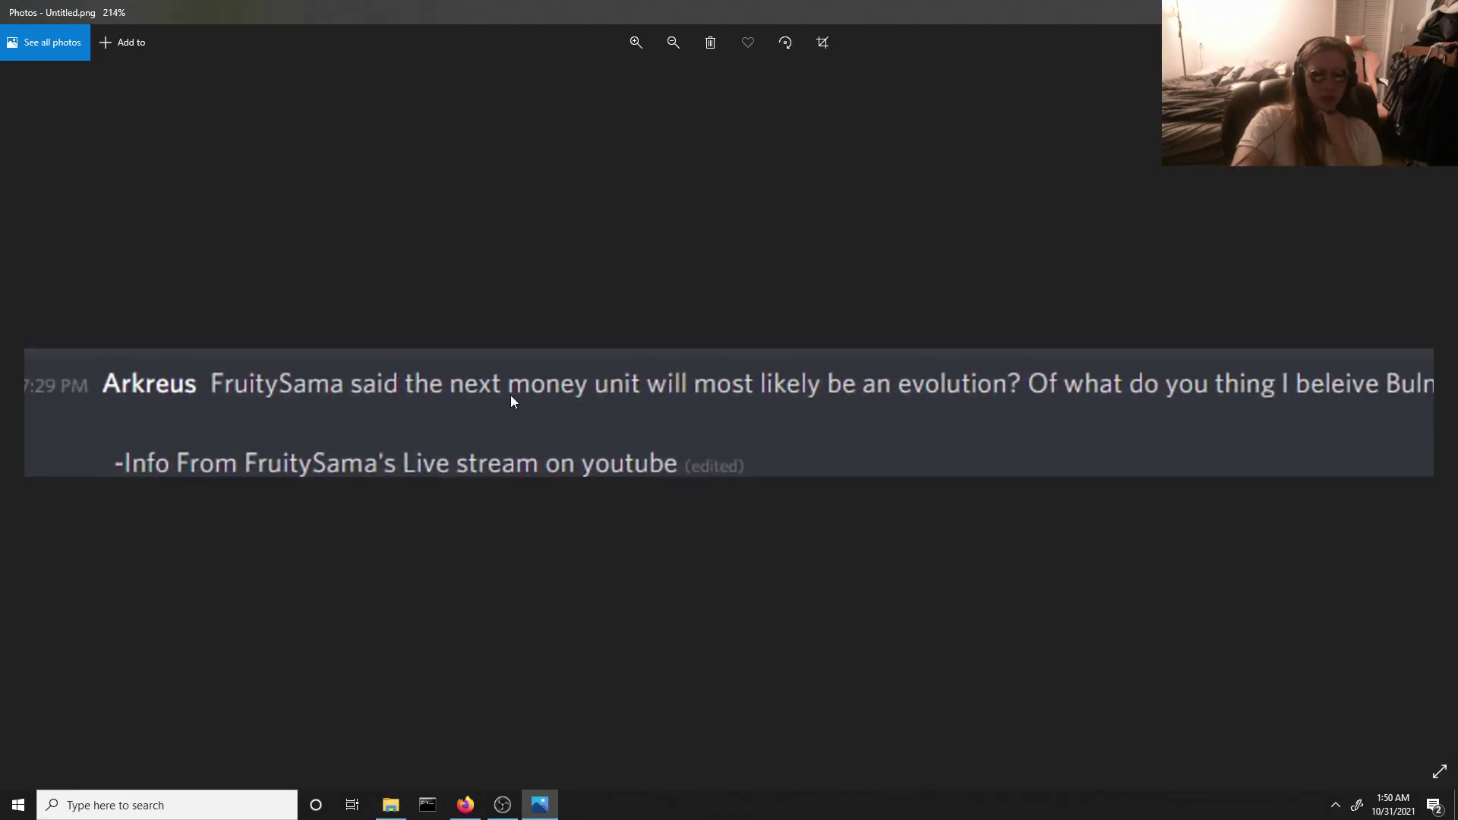
scroll(510, 384, up, 2)
scroll(511, 384, down, 2)
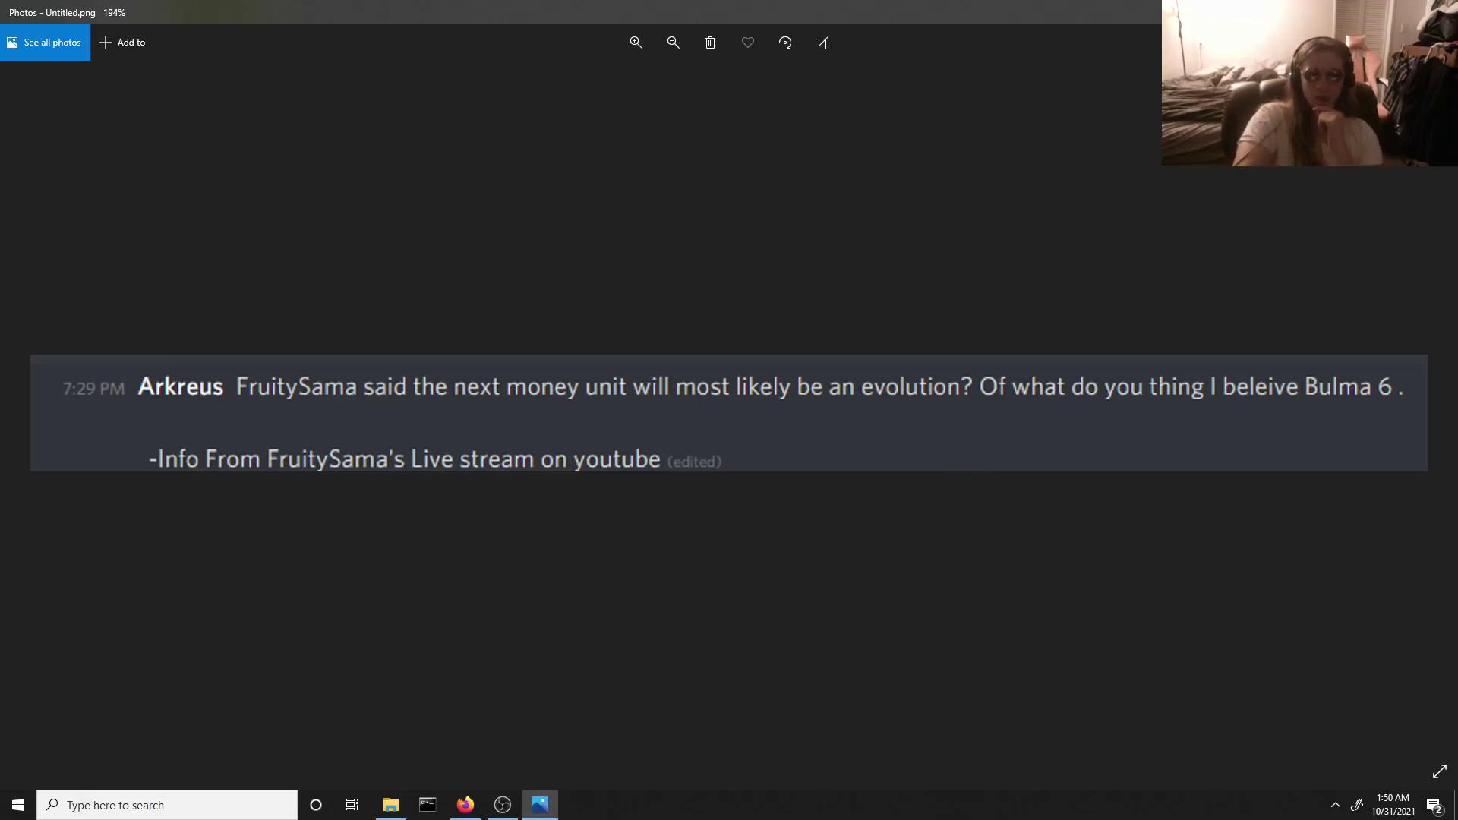
key(alt+F4)
- Return to the browser, checking Discord main-chat before the Roblox-down Sun article
key(alt+Tab)
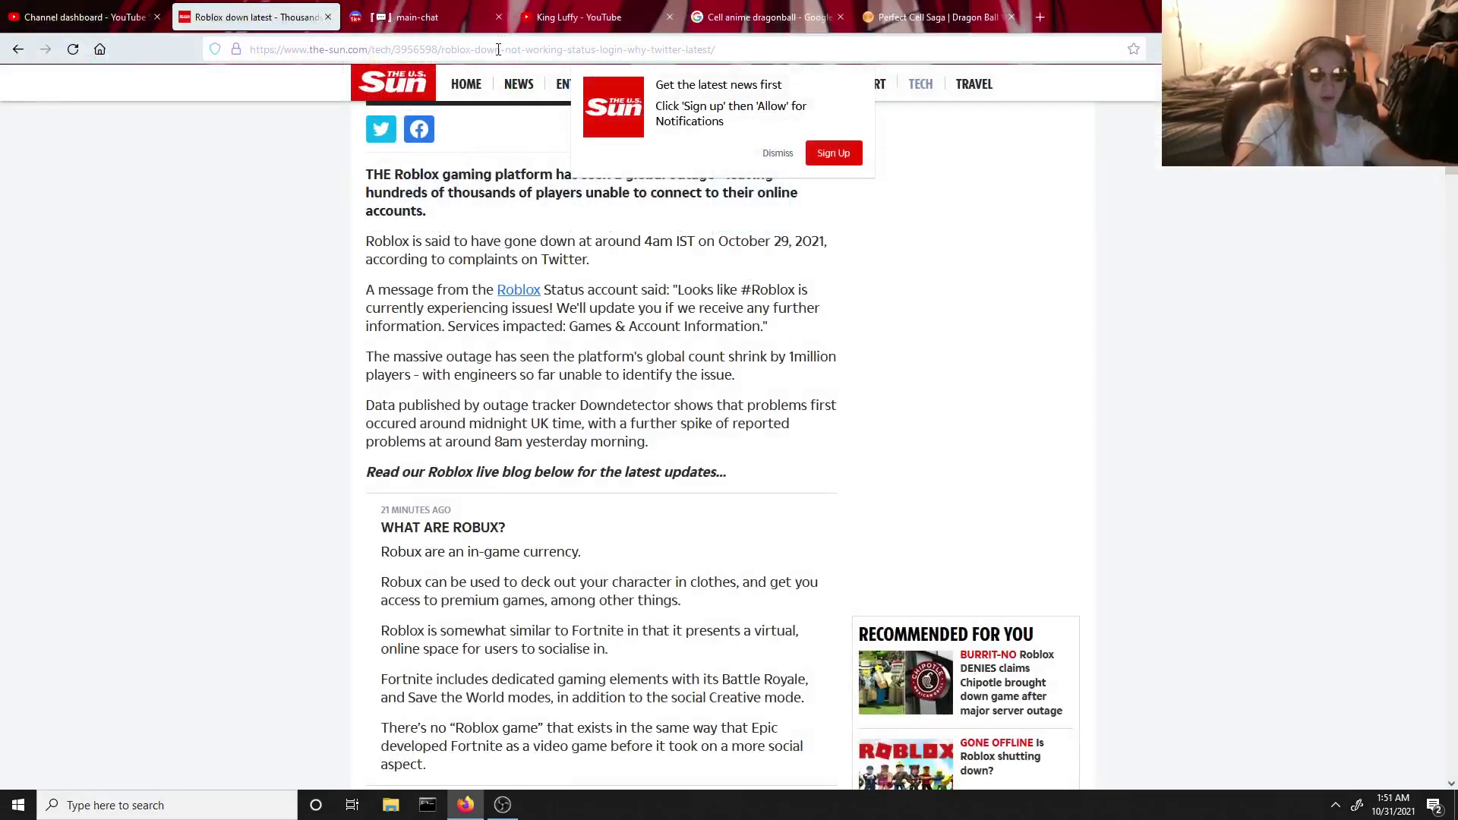
click(416, 17)
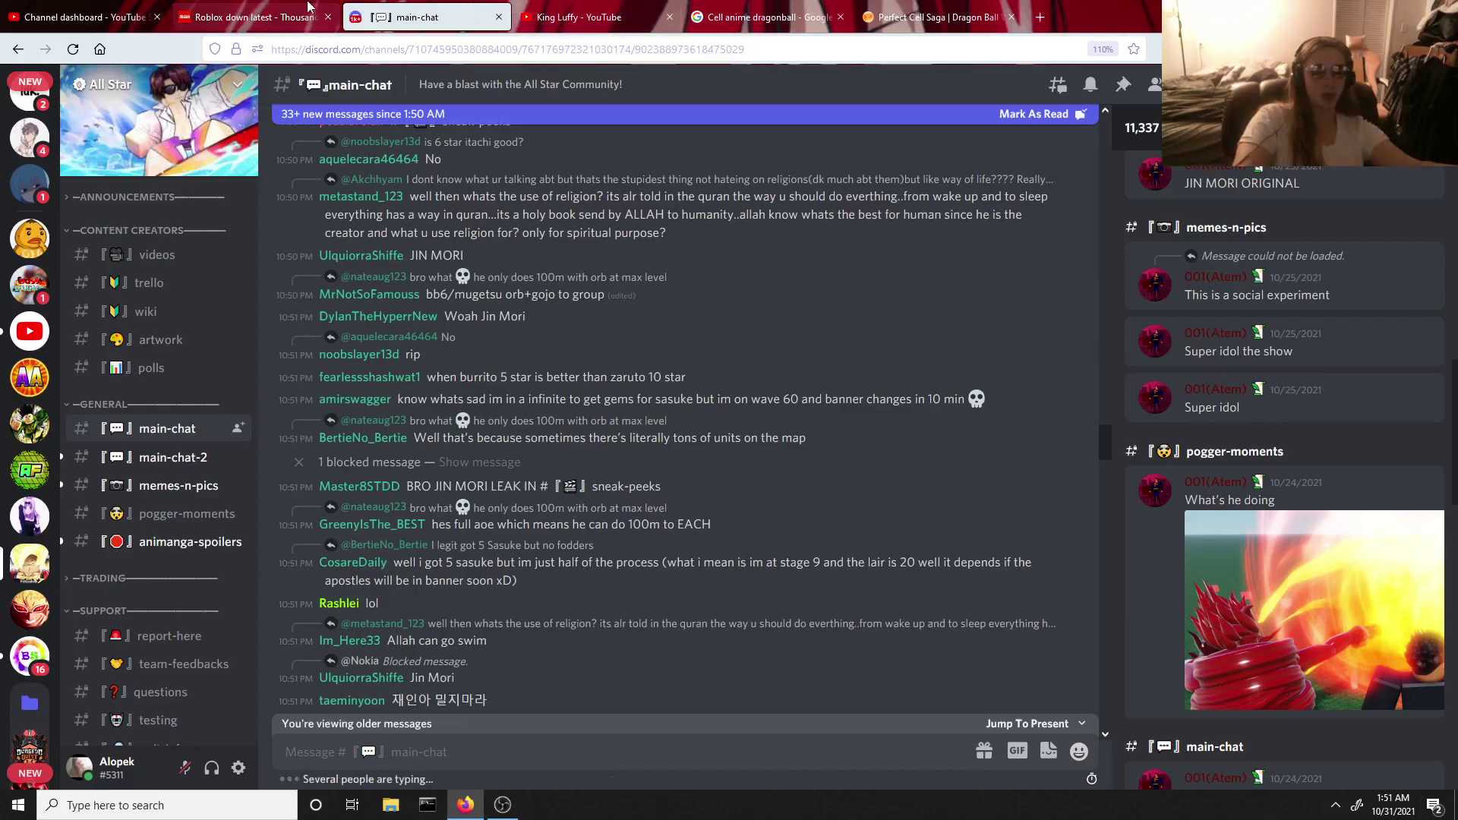
click(254, 16)
scroll(534, 267, up, 5)
scroll(530, 277, up, 3)
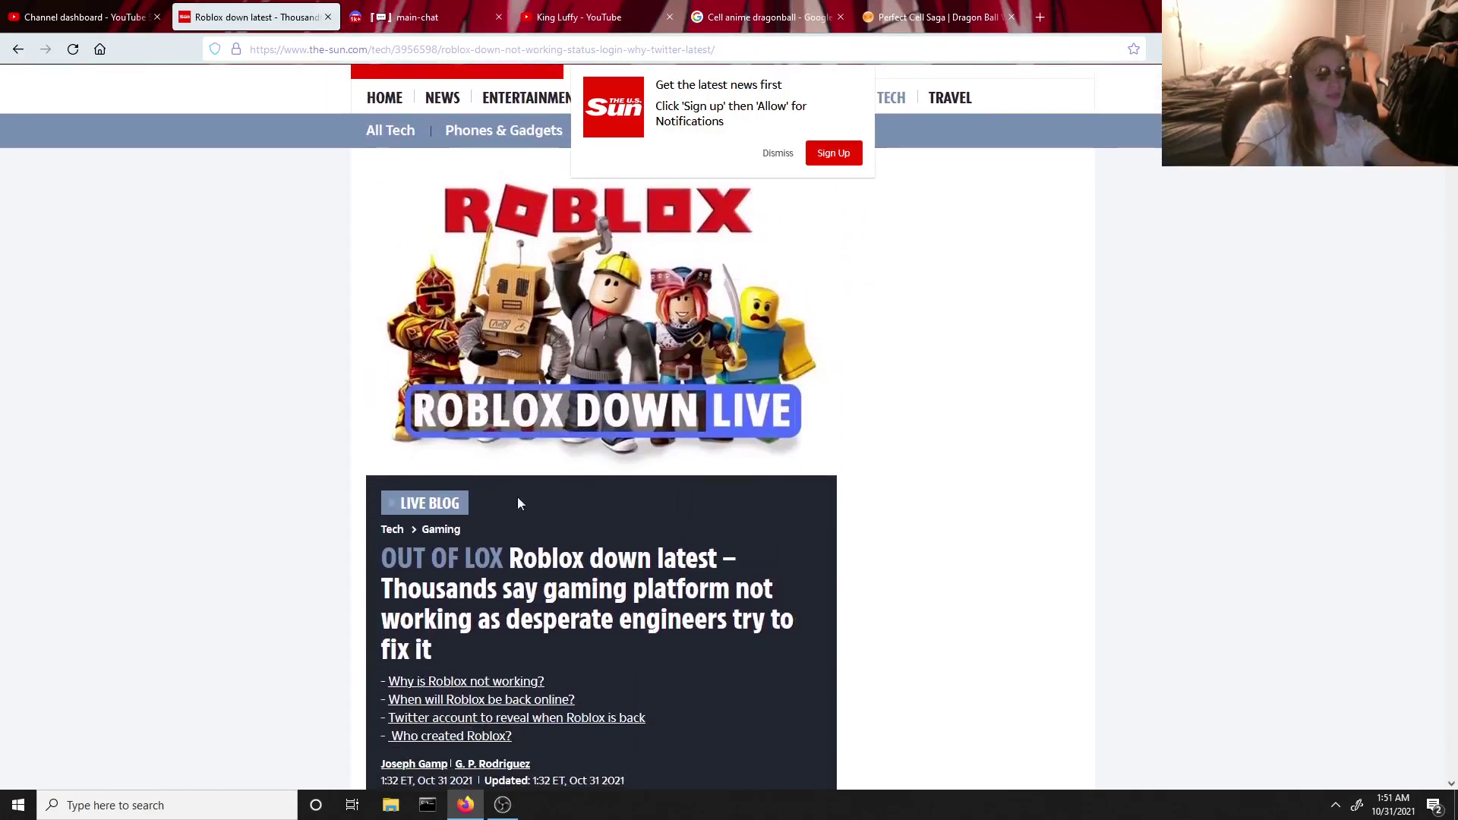